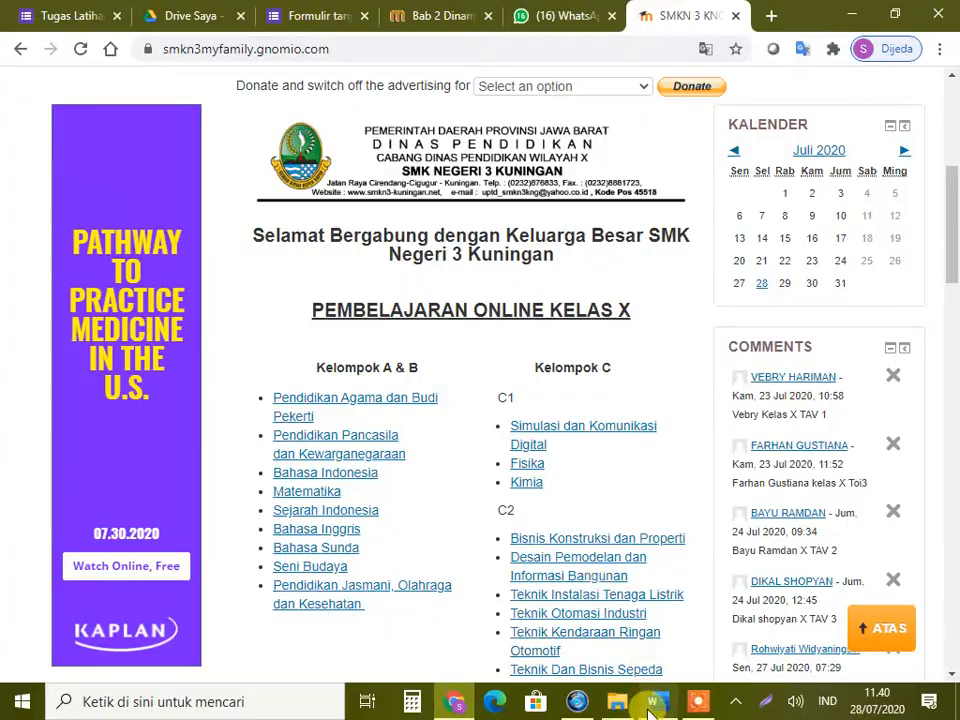
Switch to Word to look at the Ulangan Hukum Newton Kelas X 2014 question document, and return to the browser.
{"action": "key", "text": "alt+Tab"}
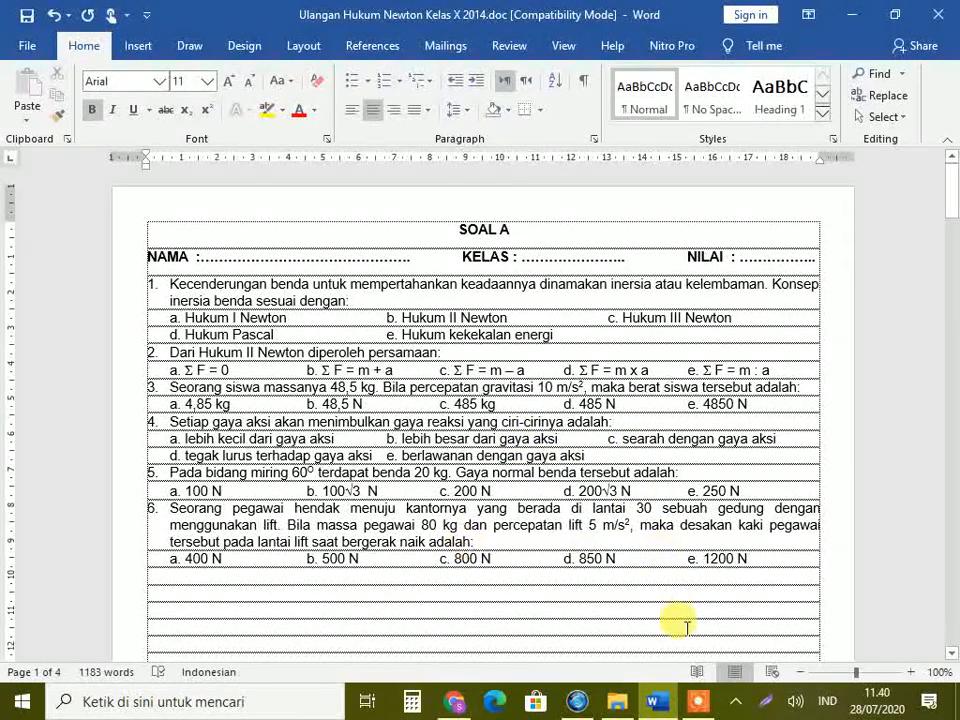
{"action": "left_click", "coordinate": [462, 703]}
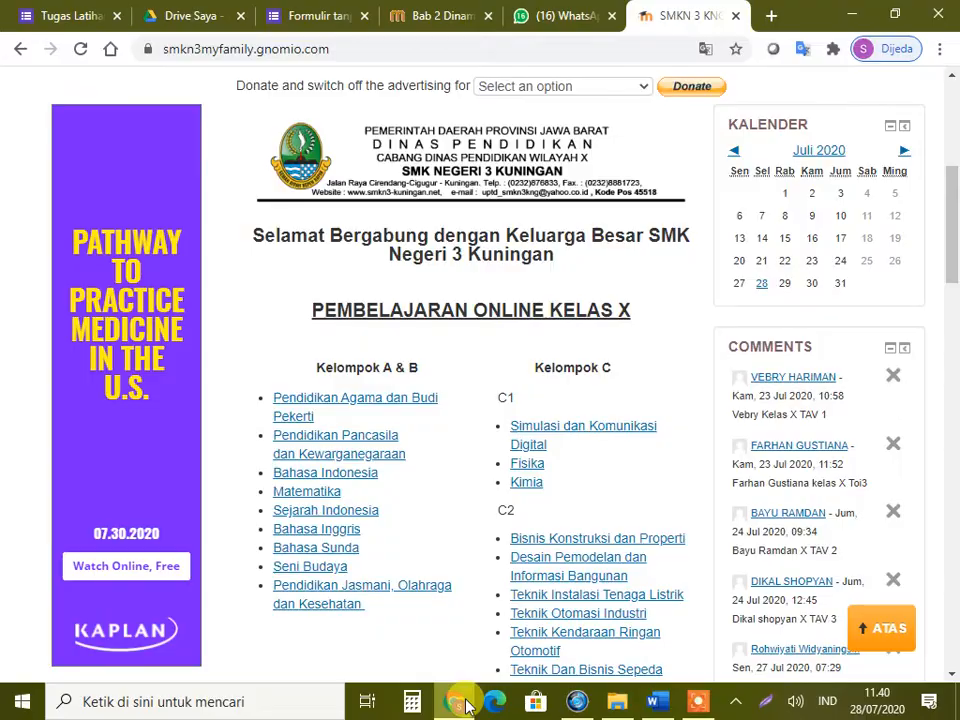
Open the Fisika course from the Kelas X subject list and turn on its editing mode.
{"action": "left_click", "coordinate": [529, 468]}
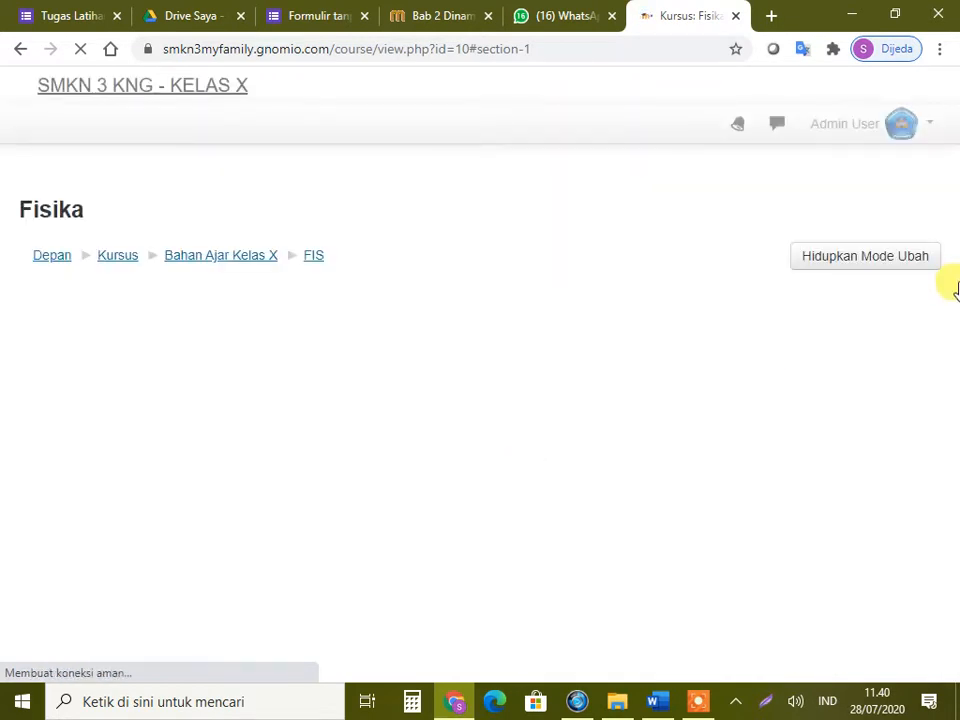
{"action": "left_click", "coordinate": [956, 284]}
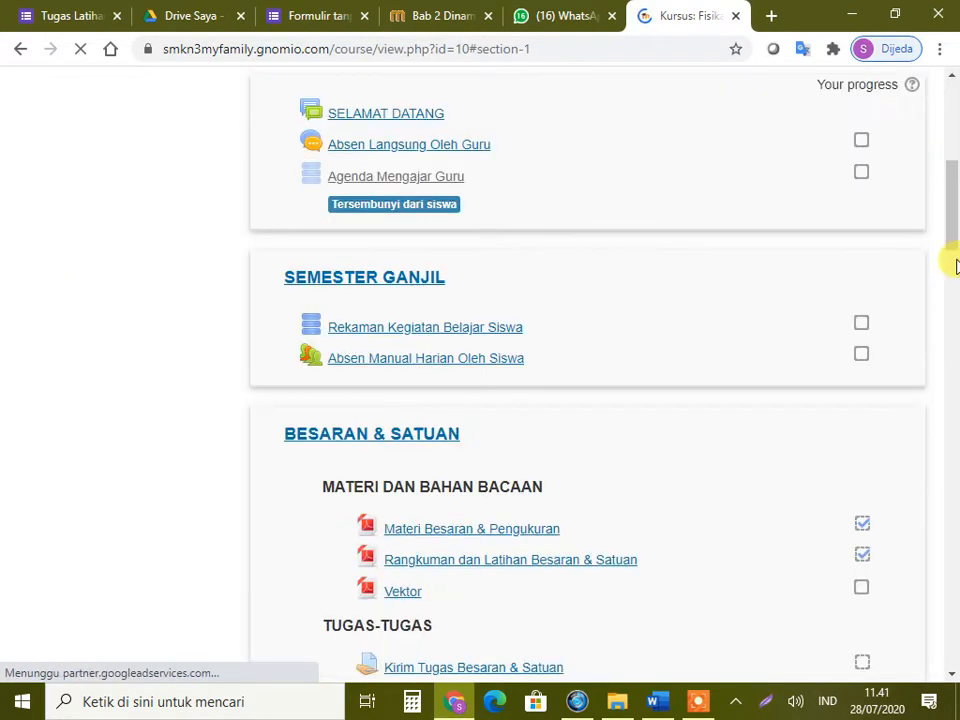
{"action": "left_click_drag", "start_coordinate": [954, 240], "coordinate": [955, 467]}
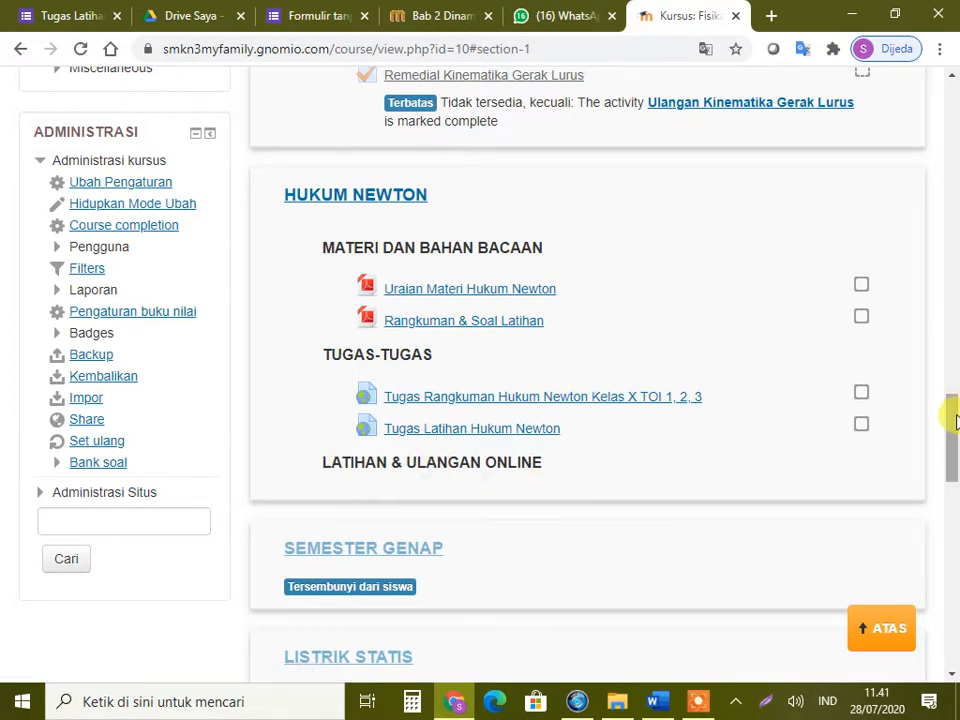
{"action": "left_click_drag", "start_coordinate": [951, 405], "coordinate": [953, 88]}
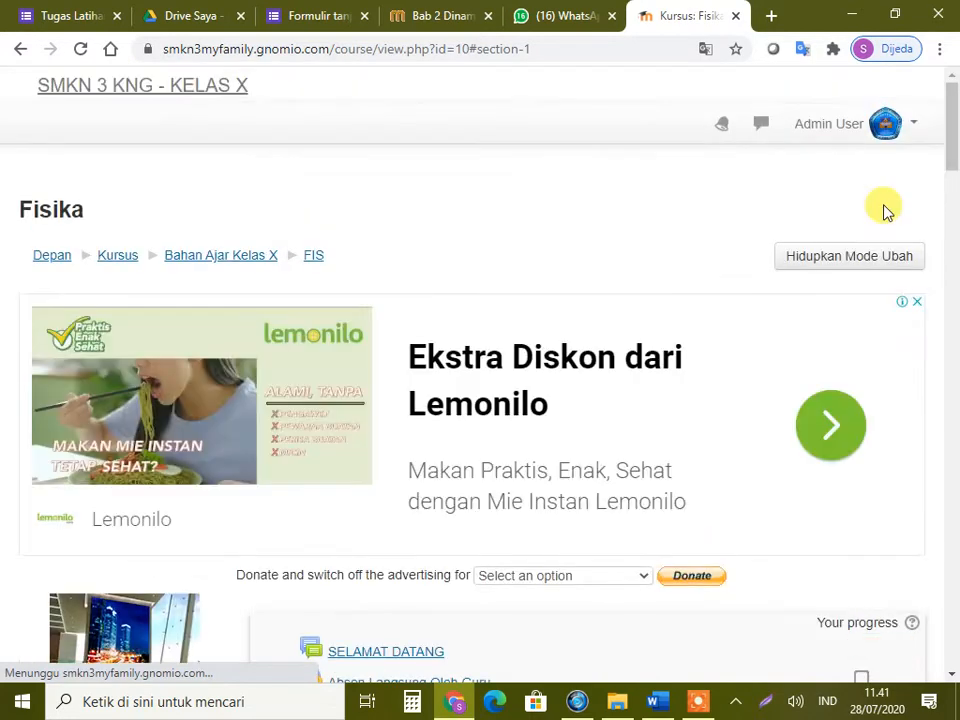
{"action": "left_click", "coordinate": [857, 257]}
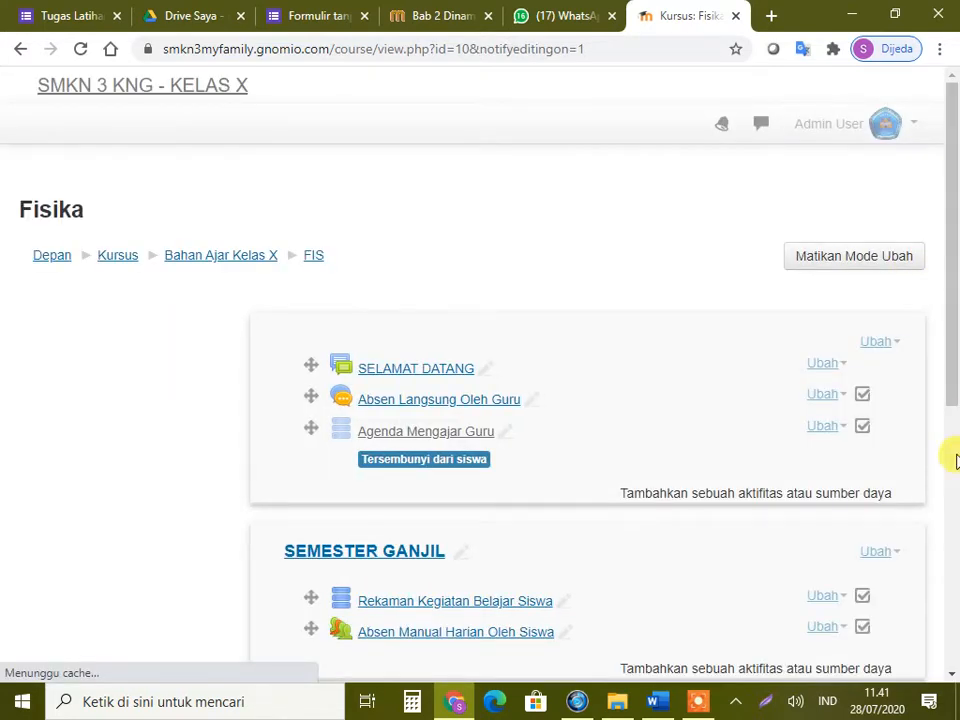
Add a new Kuis activity to the HUKUM NEWTON section of the course.
{"action": "scroll", "coordinate": [955, 460], "scroll_direction": "down", "scroll_amount": 5}
{"action": "scroll", "coordinate": [955, 460], "scroll_direction": "down", "scroll_amount": 12}
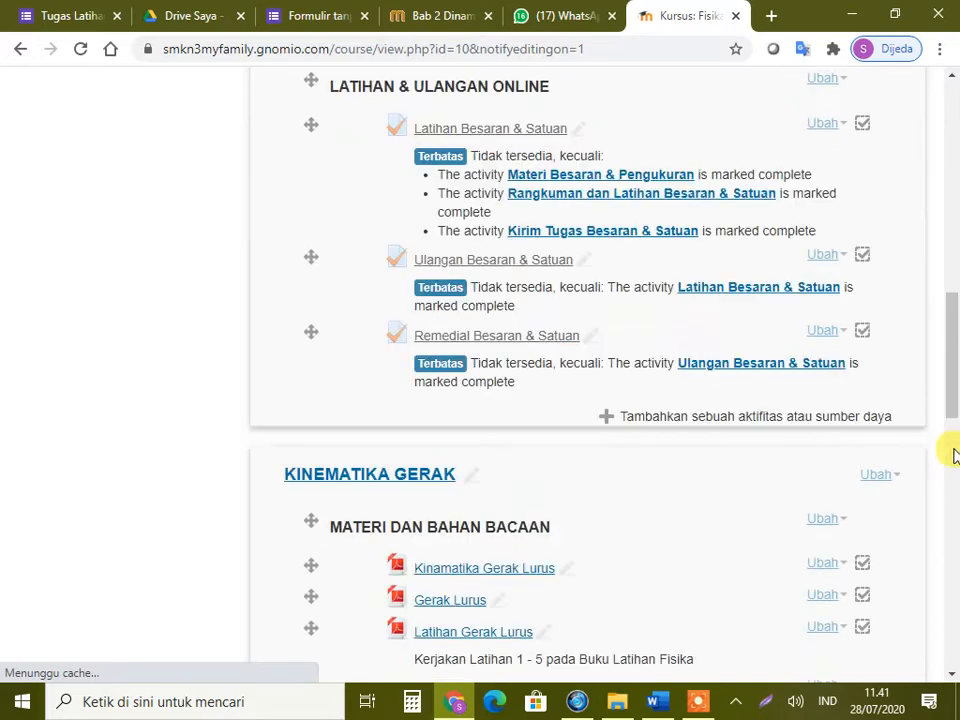
{"action": "left_click", "coordinate": [951, 525]}
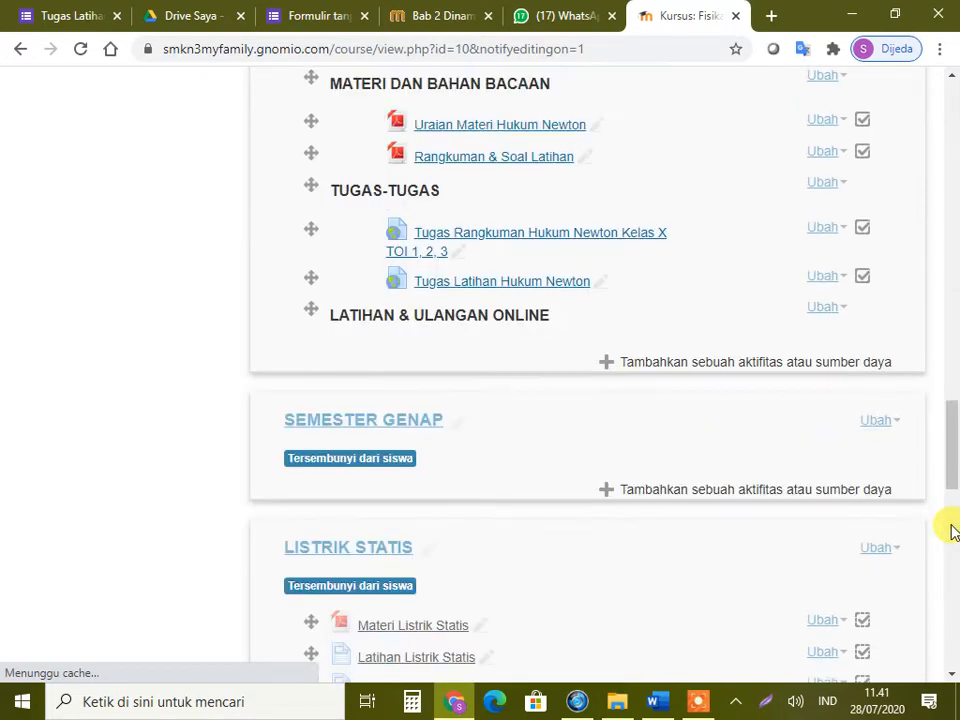
{"action": "left_click_drag", "start_coordinate": [948, 452], "coordinate": [947, 431]}
{"action": "scroll", "coordinate": [950, 436], "scroll_direction": "up", "scroll_amount": 1}
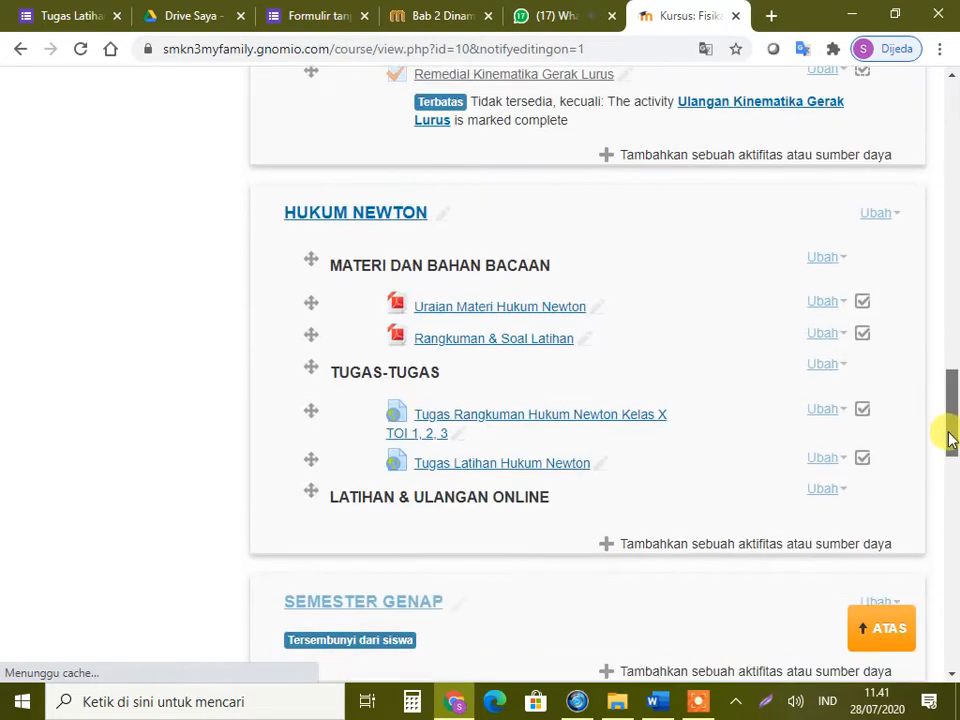
{"action": "left_click", "coordinate": [664, 543]}
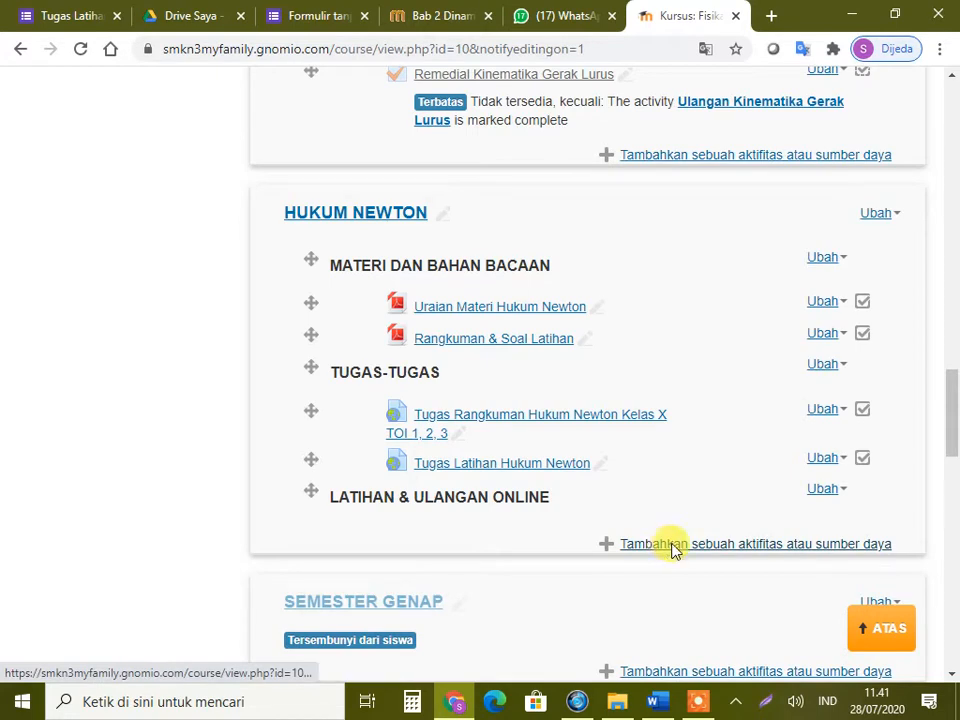
{"action": "left_click", "coordinate": [671, 548]}
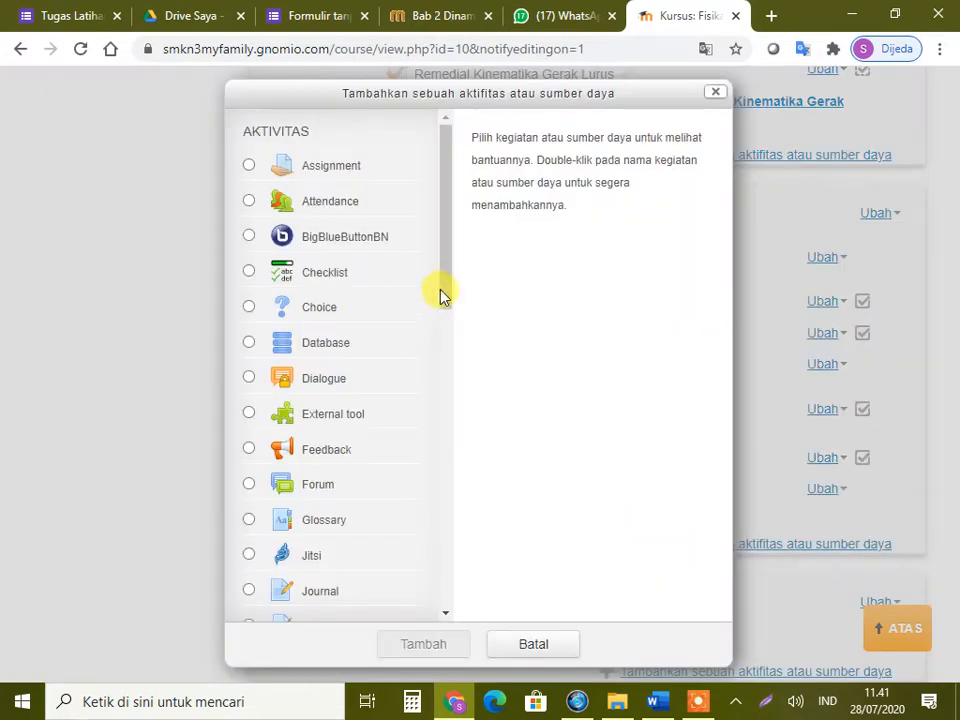
{"action": "left_click_drag", "start_coordinate": [445, 290], "coordinate": [448, 375]}
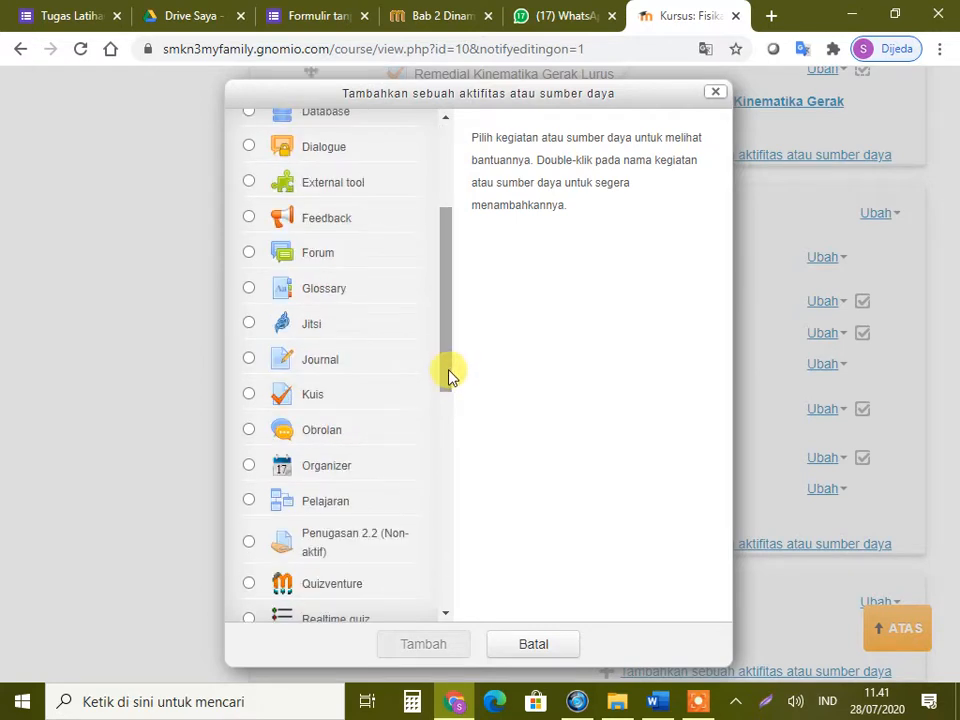
{"action": "left_click", "coordinate": [311, 403]}
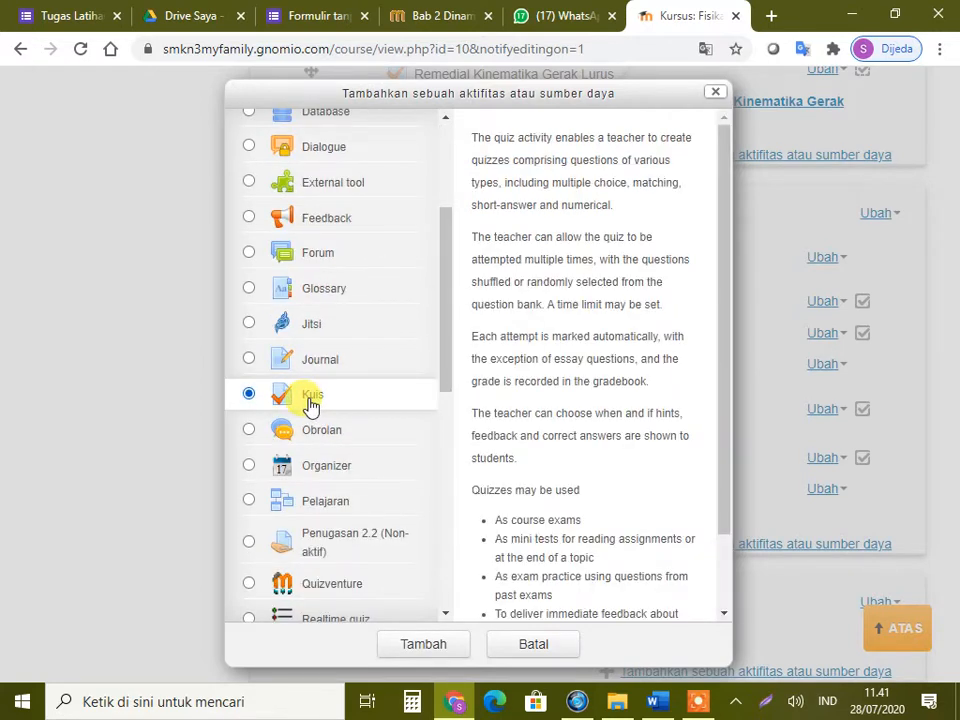
{"action": "left_click", "coordinate": [446, 648]}
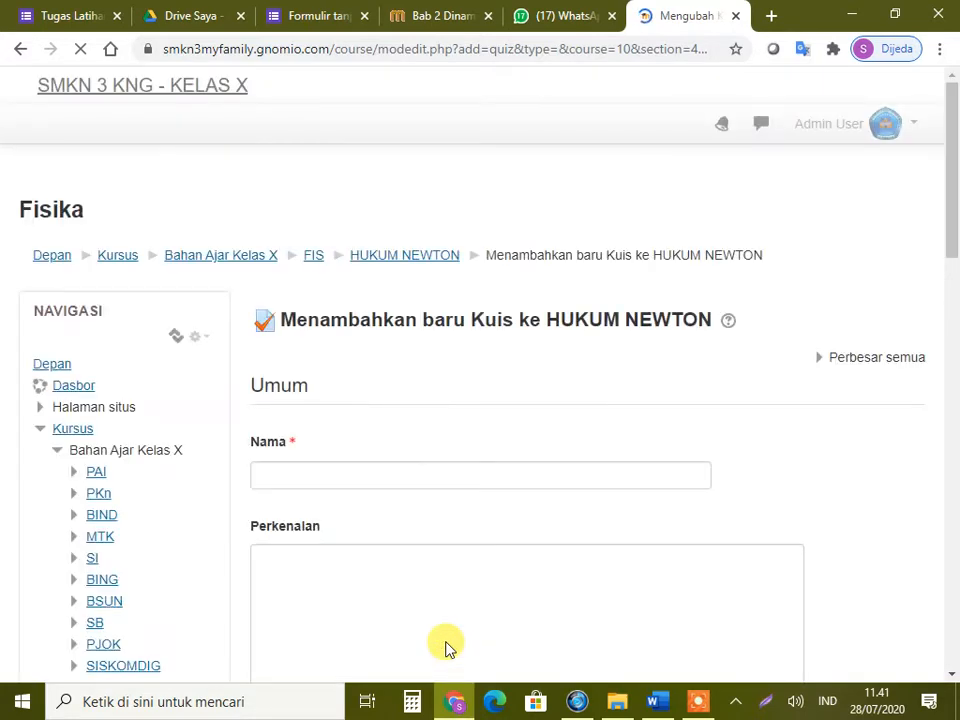
Name the new quiz "Ulangan Hukum Newton".
{"action": "left_click", "coordinate": [297, 476]}
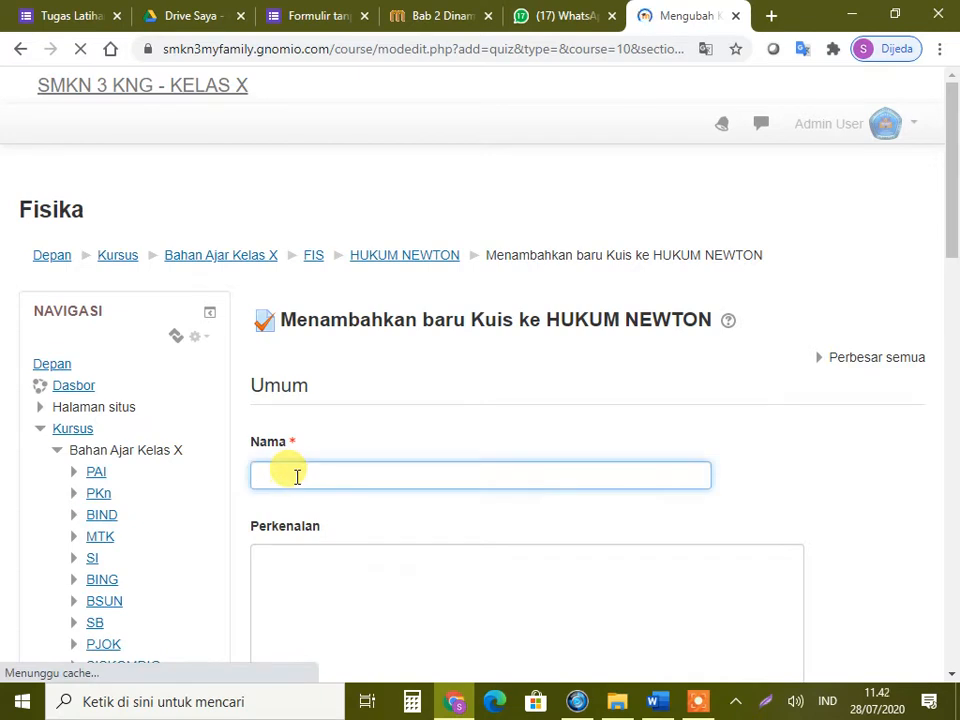
{"action": "type", "text": "U"}
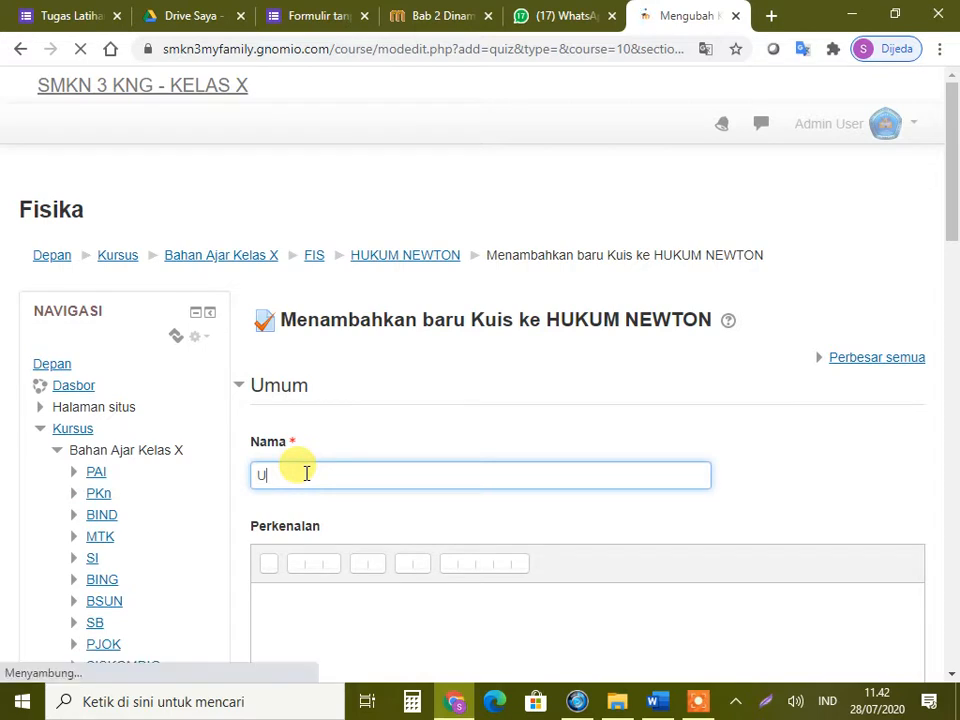
{"action": "type", "text": "langan"}
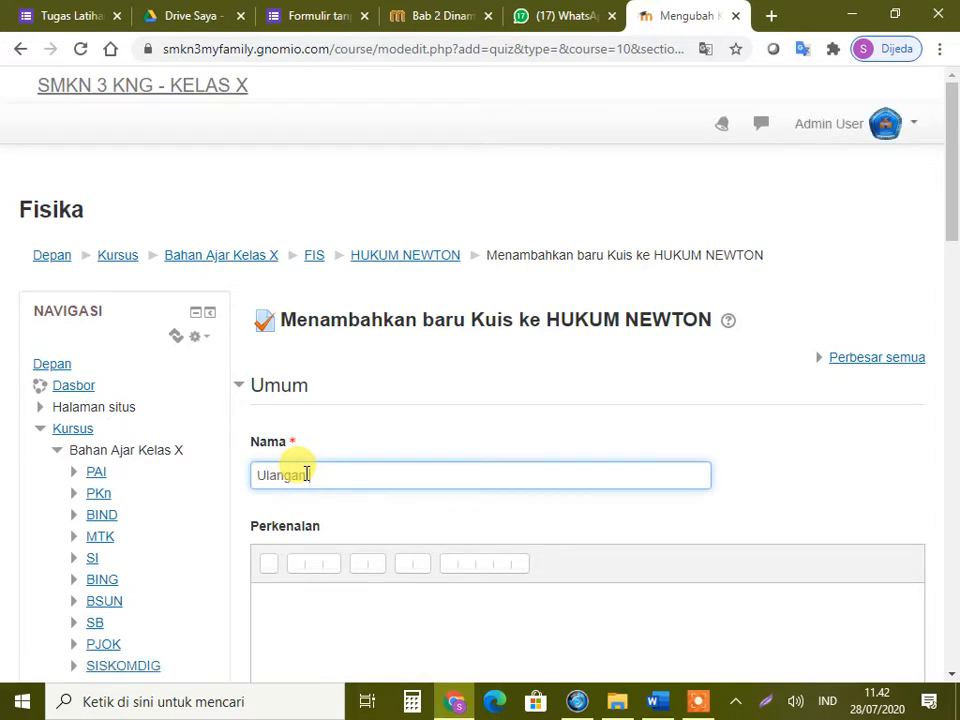
{"action": "type", "text": " Hukum Ne"}
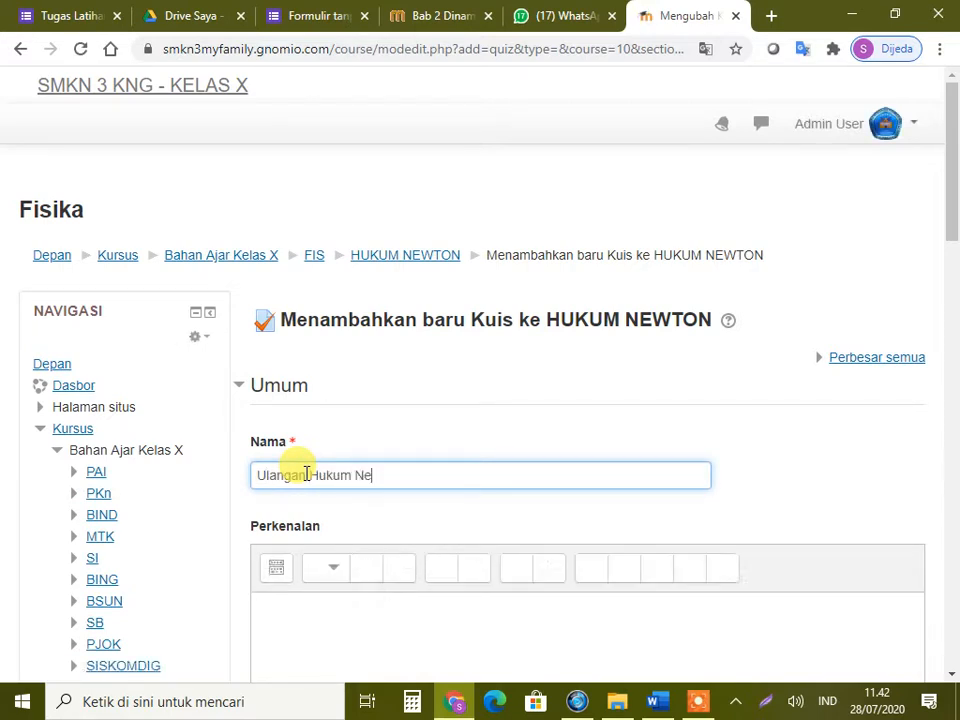
{"action": "type", "text": "wto"}
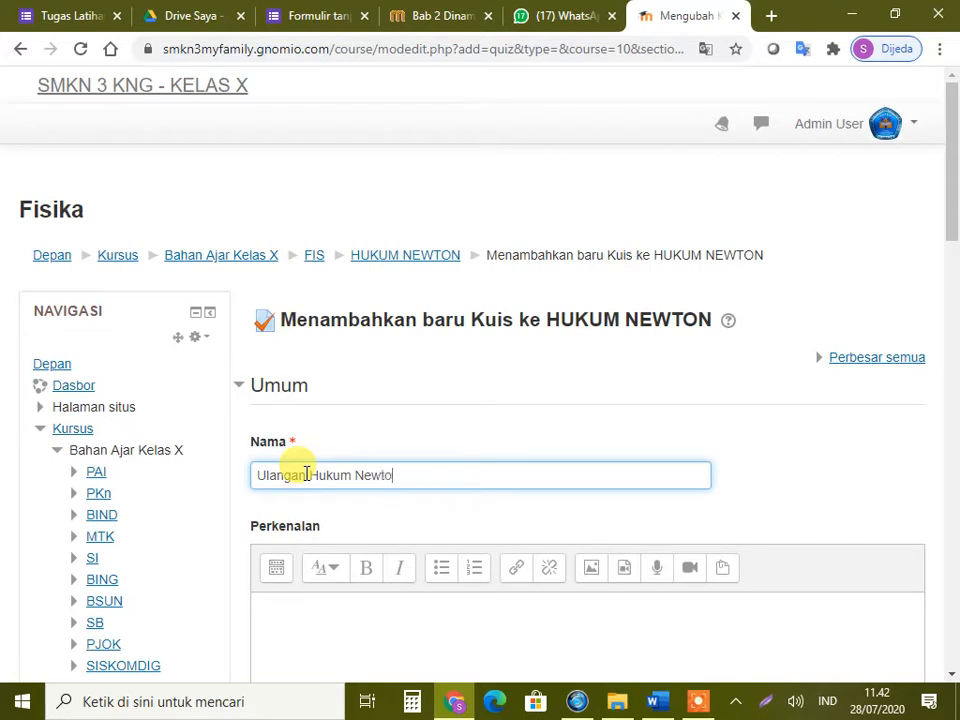
{"action": "type", "text": "n"}
Enable the quiz's time limit in the Timing settings and set it to 90 minutes (menit).
{"action": "left_click_drag", "start_coordinate": [945, 193], "coordinate": [949, 321]}
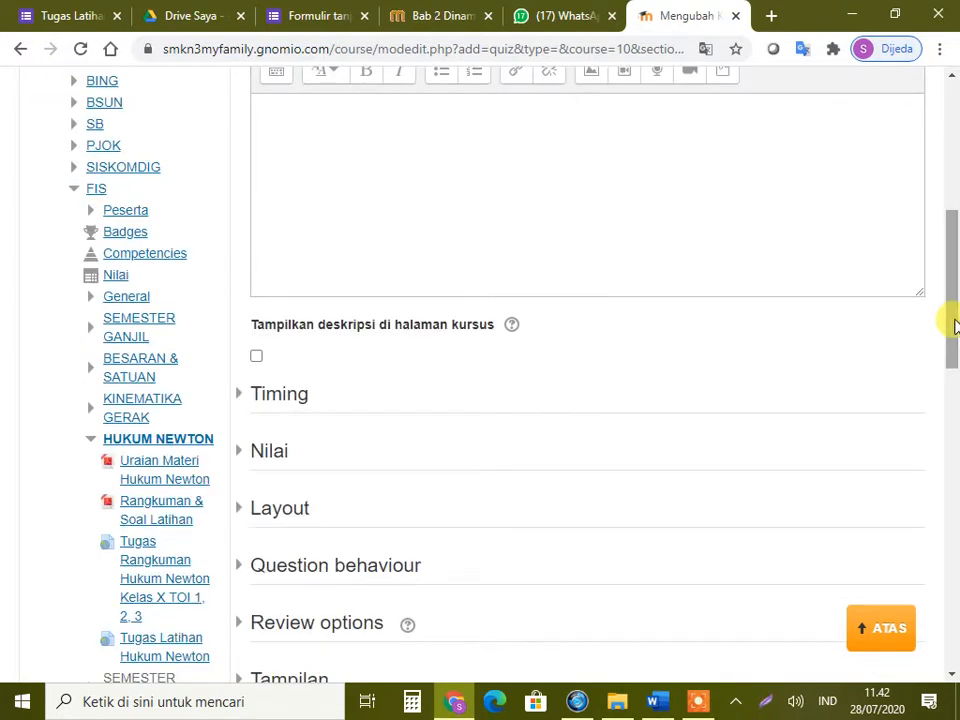
{"action": "mouse_move", "coordinate": [947, 272]}
{"action": "left_mouse_down"}
{"action": "mouse_move", "coordinate": [947, 231]}
{"action": "mouse_move", "coordinate": [945, 257]}
{"action": "left_mouse_up"}
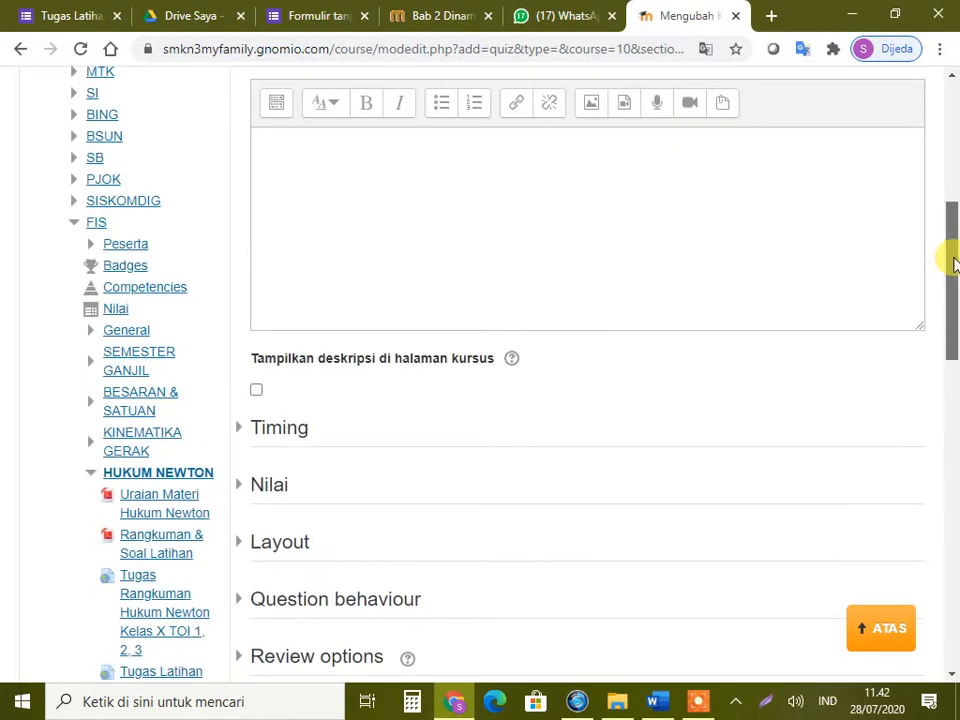
{"action": "left_click", "coordinate": [238, 438]}
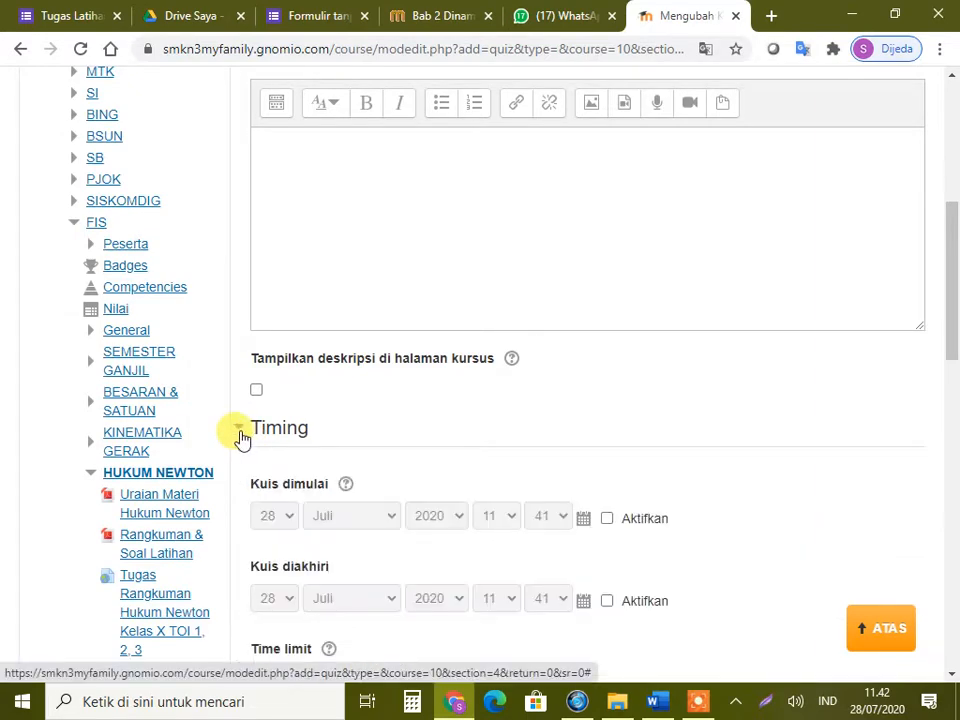
{"action": "left_click_drag", "start_coordinate": [955, 252], "coordinate": [951, 289]}
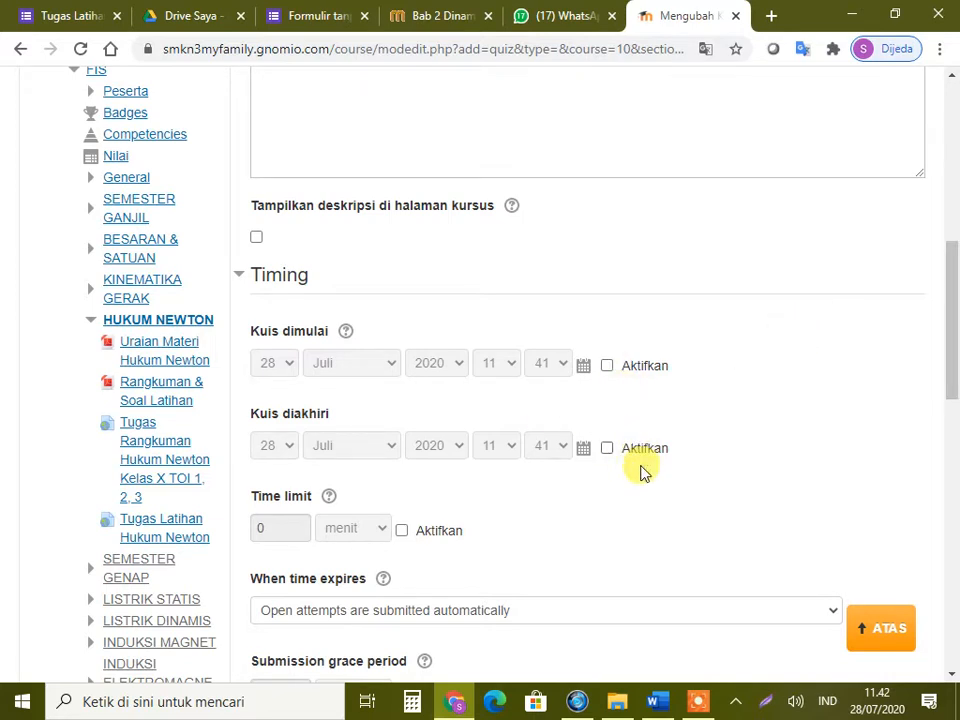
{"action": "left_click_drag", "start_coordinate": [952, 292], "coordinate": [949, 315]}
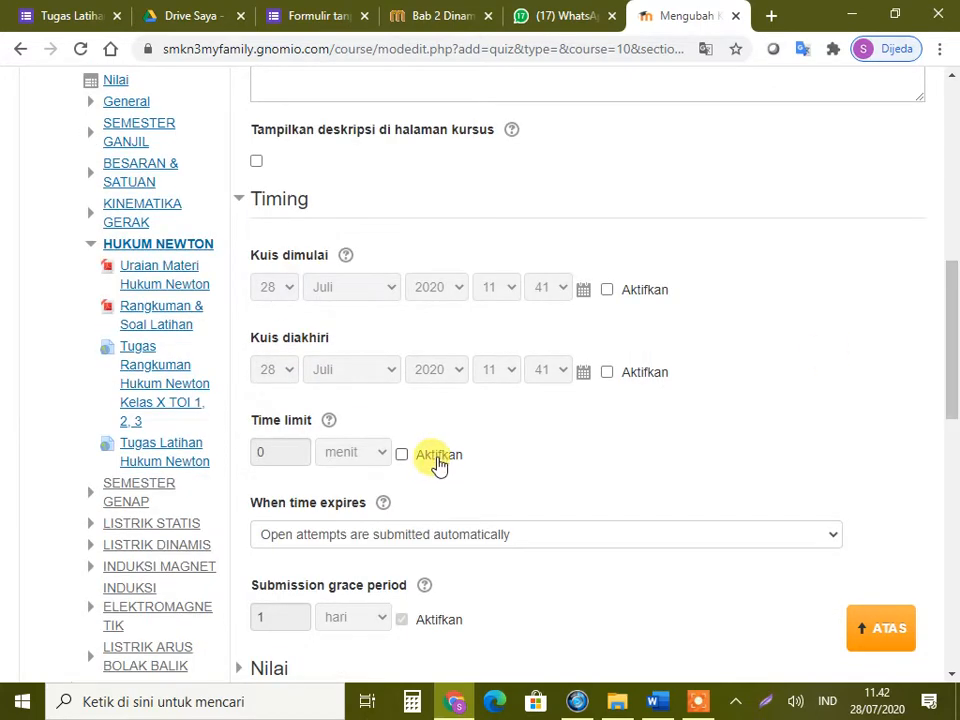
{"action": "left_click", "coordinate": [437, 458]}
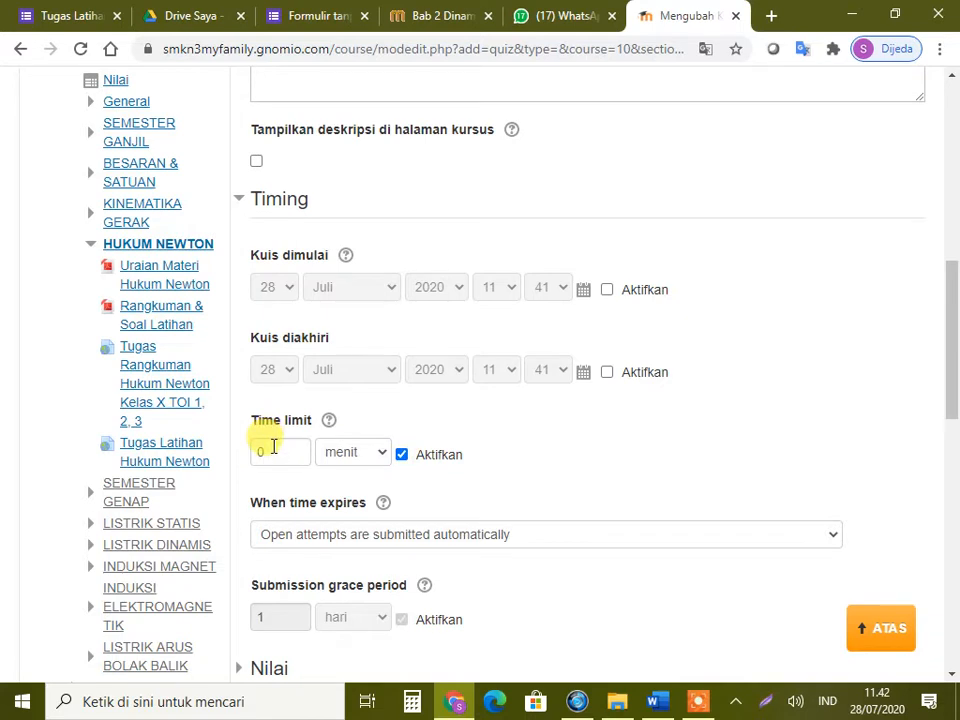
{"action": "double_click", "coordinate": [272, 447]}
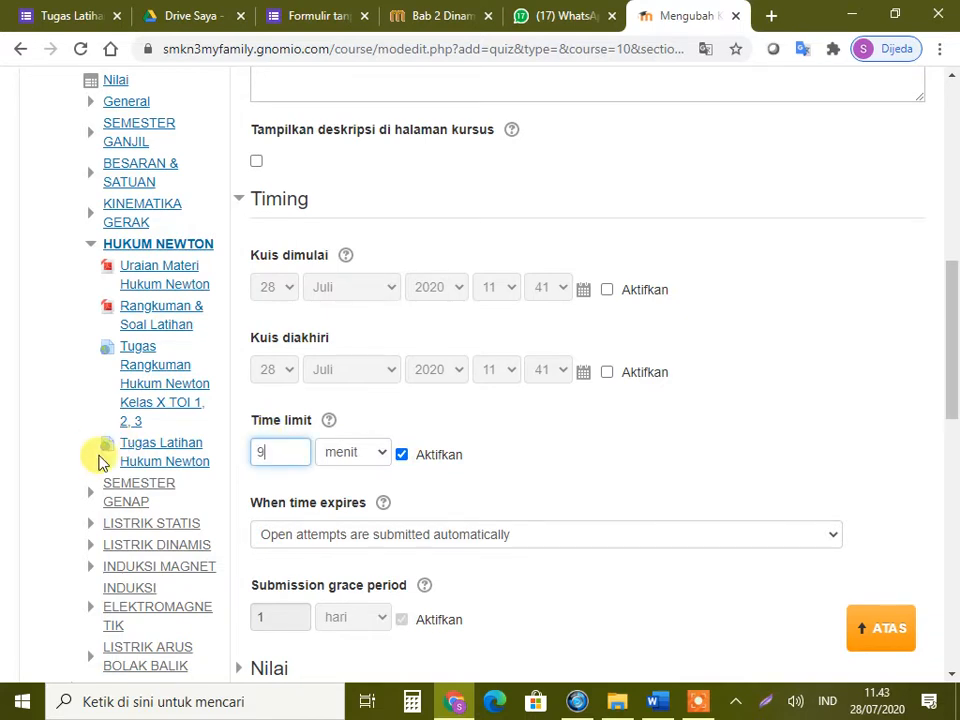
{"action": "type", "text": "90"}
{"action": "left_click", "coordinate": [615, 460]}
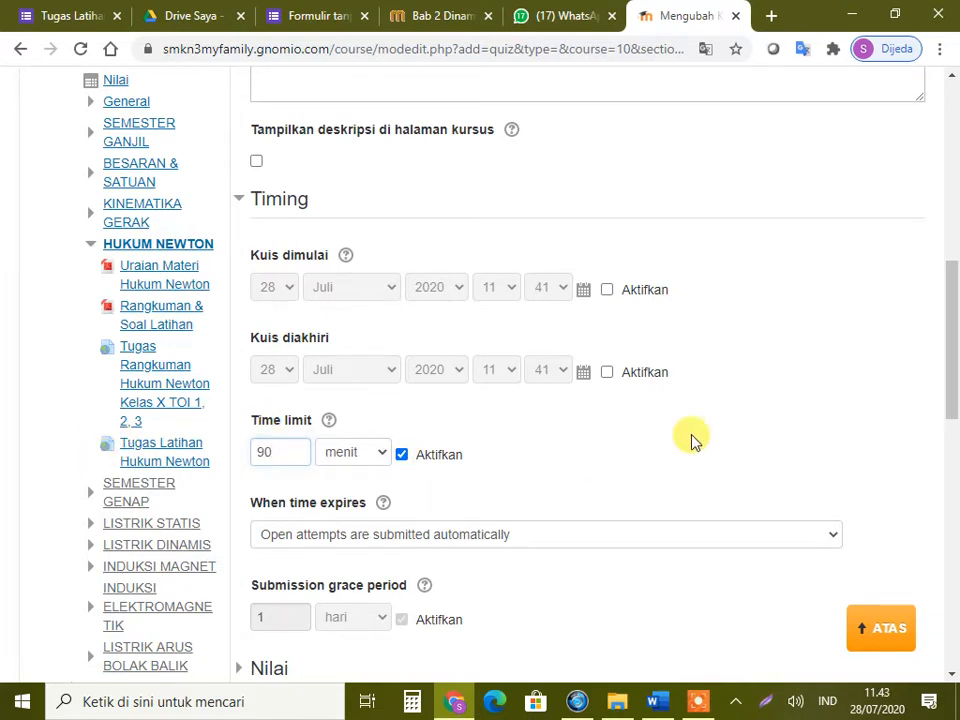
Limit the quiz's allowed attempts (Percobaan menjawab diperbolehkan) to 1 in the Nilai settings.
{"action": "left_click_drag", "start_coordinate": [952, 390], "coordinate": [952, 447]}
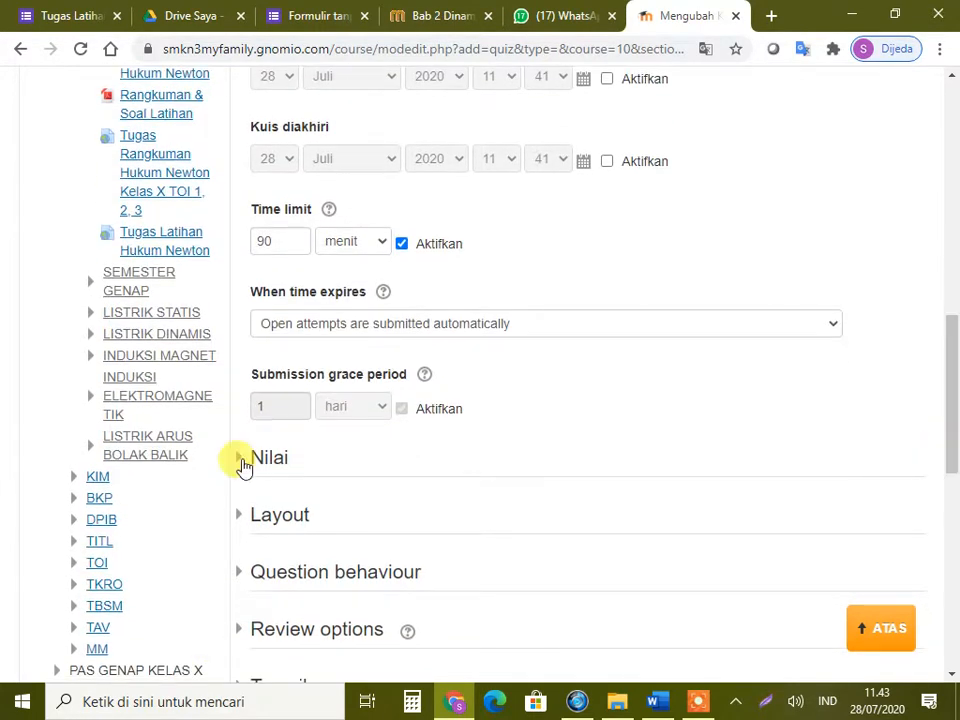
{"action": "left_click", "coordinate": [240, 460]}
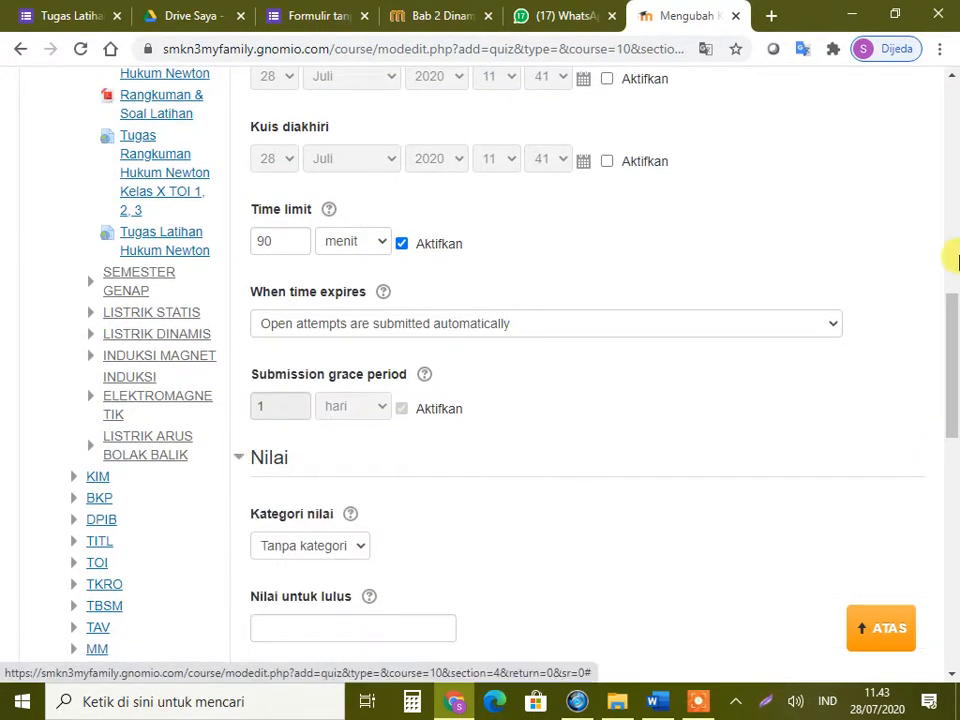
{"action": "left_click_drag", "start_coordinate": [949, 315], "coordinate": [955, 390]}
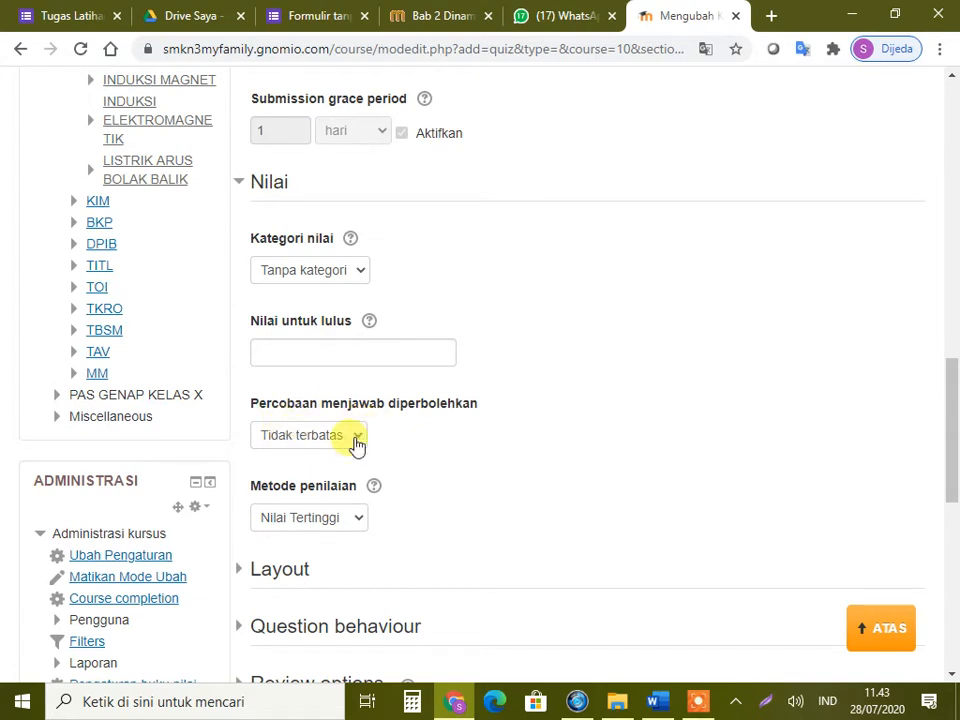
{"action": "left_click", "coordinate": [357, 445]}
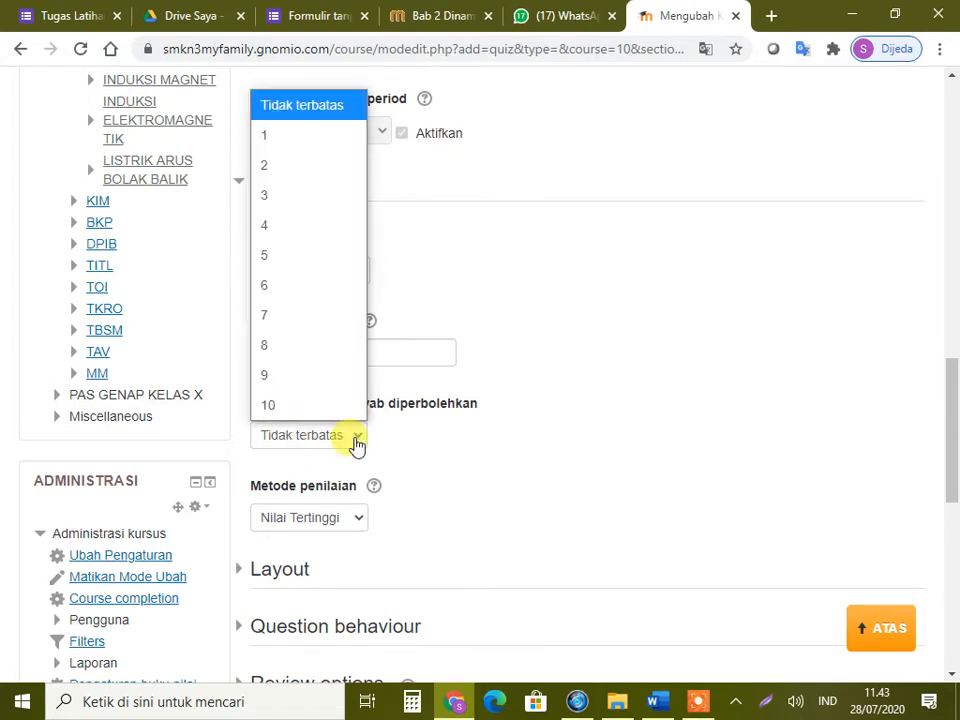
{"action": "left_click", "coordinate": [285, 145]}
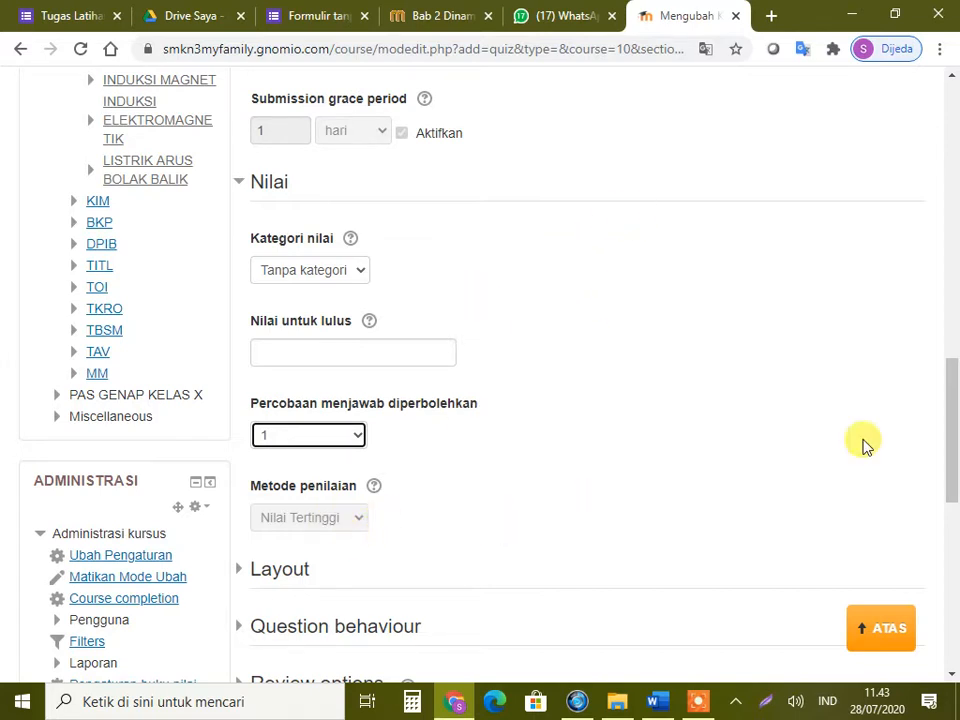
In the Review options, disable The attempt for both Immediately after the attempt and Later, while the quiz is still open.
{"action": "left_click_drag", "start_coordinate": [953, 456], "coordinate": [951, 510]}
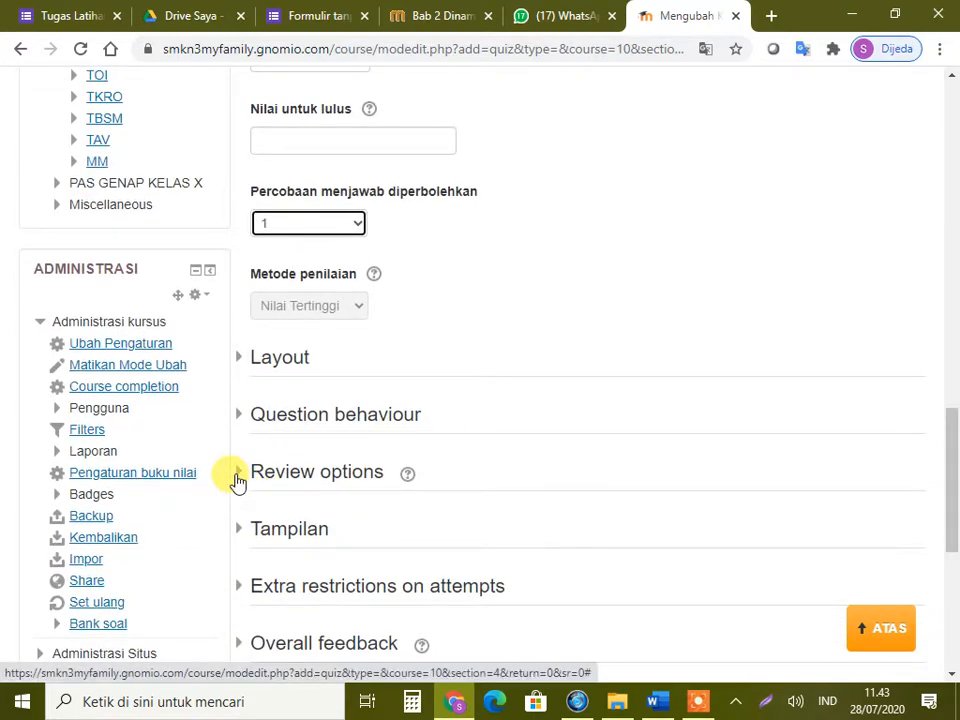
{"action": "left_click", "coordinate": [237, 481]}
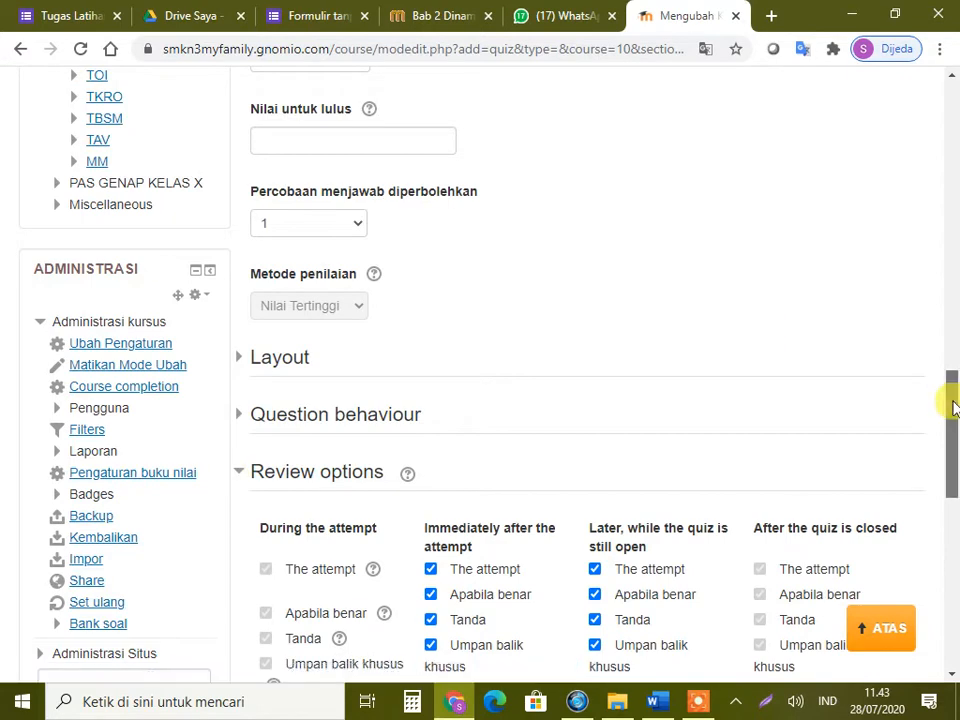
{"action": "left_click_drag", "start_coordinate": [951, 396], "coordinate": [951, 459]}
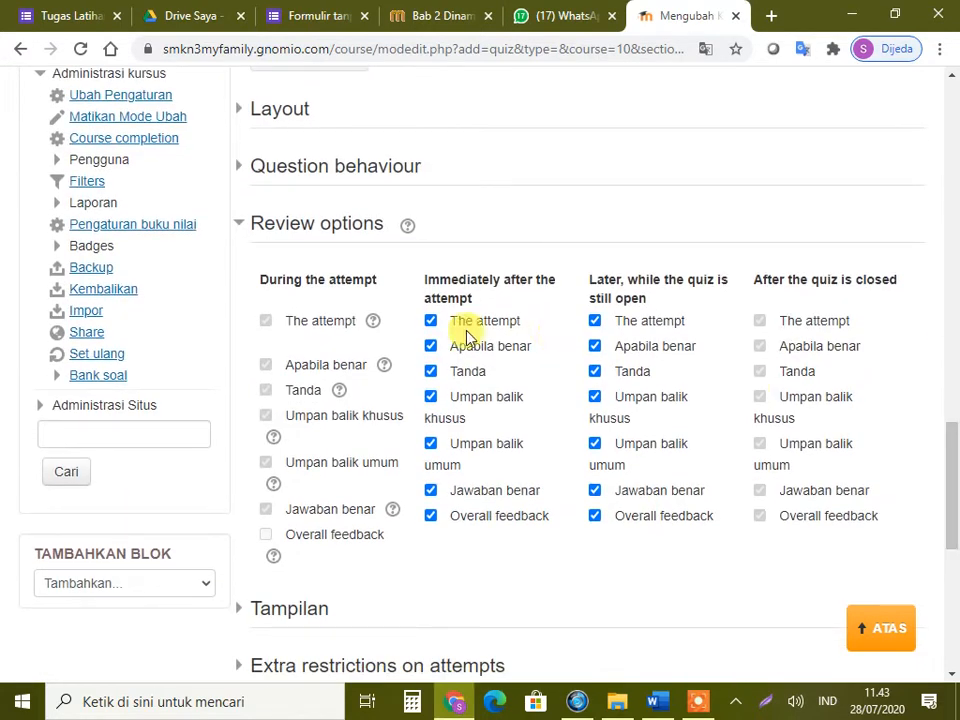
{"action": "left_click", "coordinate": [431, 321]}
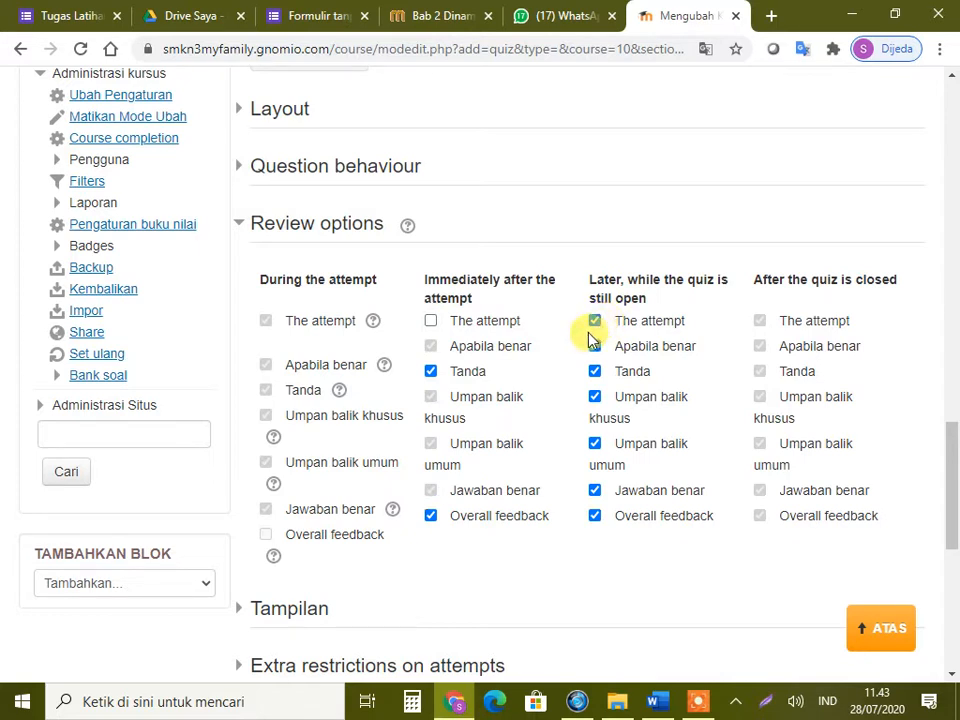
{"action": "left_click", "coordinate": [594, 321]}
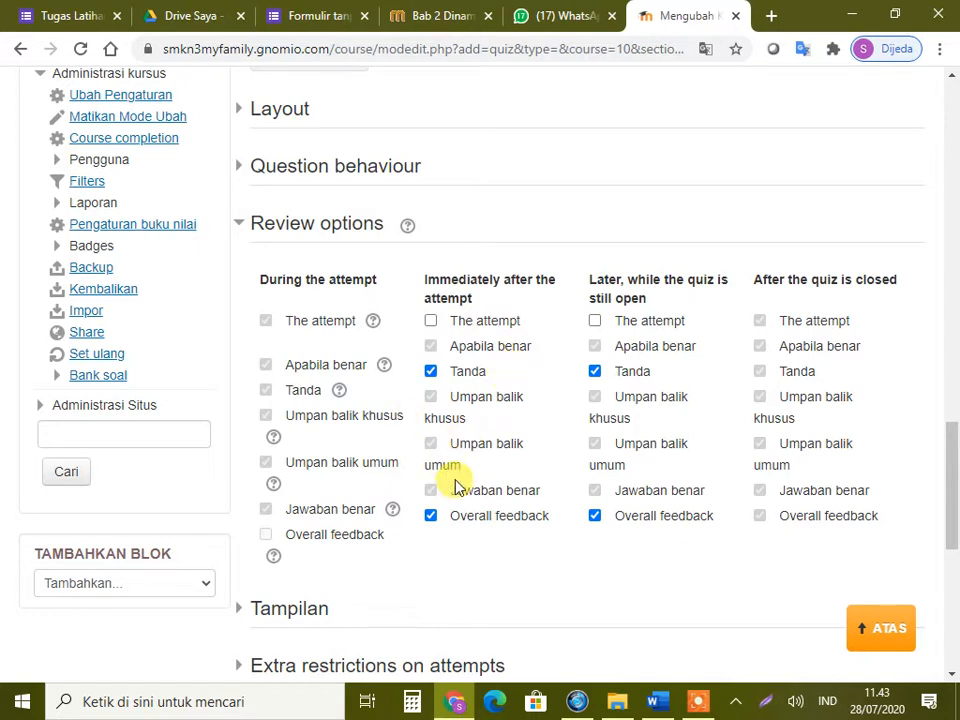
{"action": "left_click", "coordinate": [431, 371]}
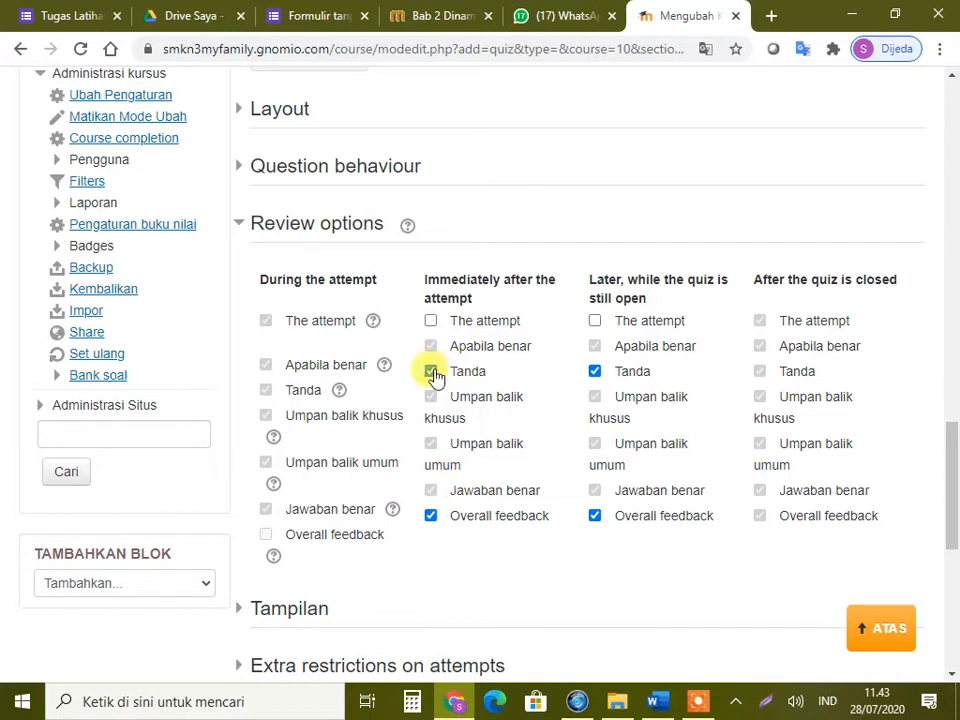
{"action": "left_click", "coordinate": [431, 373]}
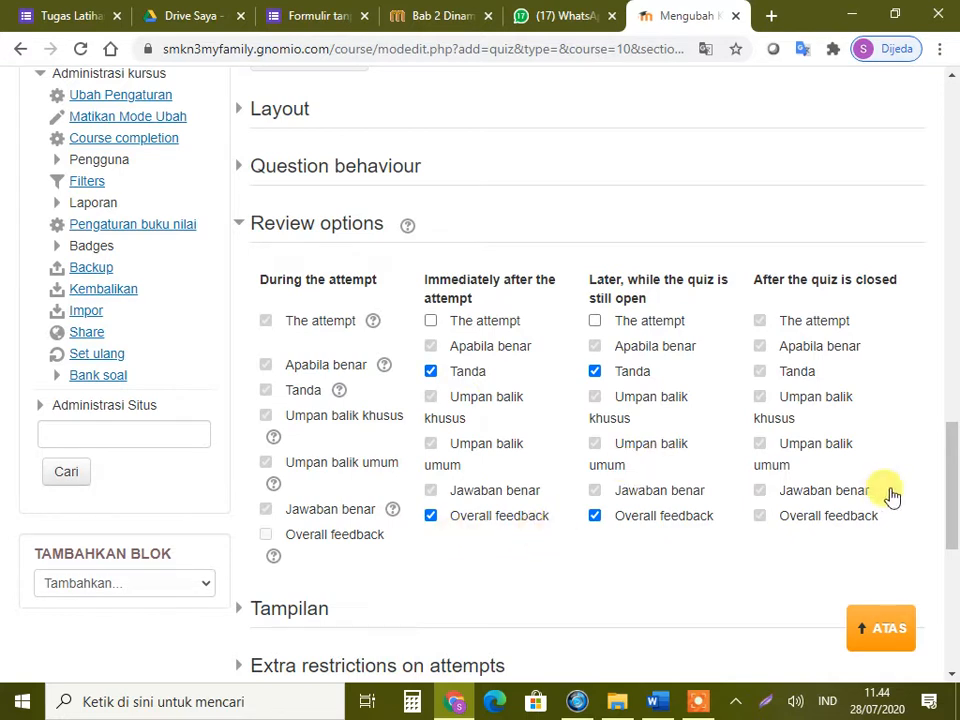
In Overall feedback, enter "LULUS" as the feedback for the 100% boundary and set the next grade boundary to 75%.
{"action": "left_click_drag", "start_coordinate": [953, 462], "coordinate": [953, 540]}
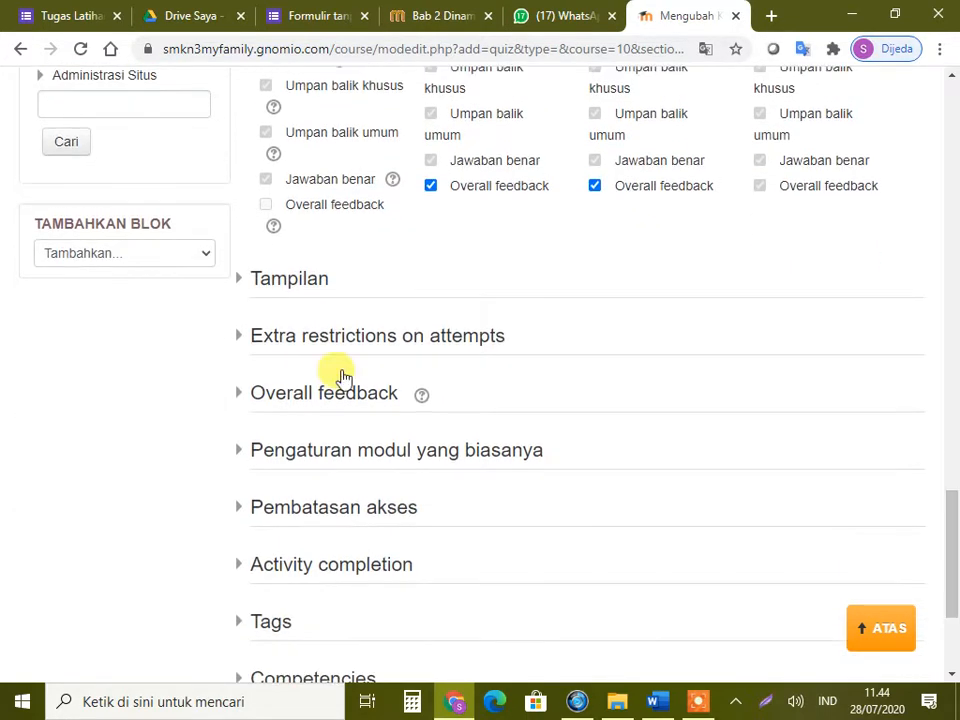
{"action": "left_click", "coordinate": [240, 397]}
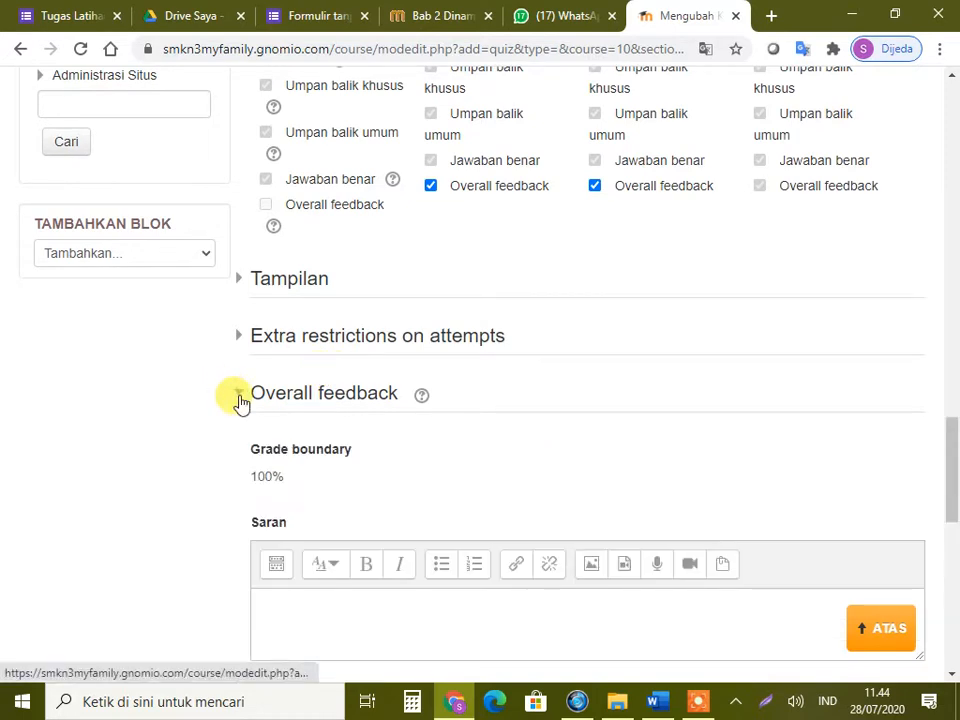
{"action": "left_click_drag", "start_coordinate": [955, 451], "coordinate": [954, 473]}
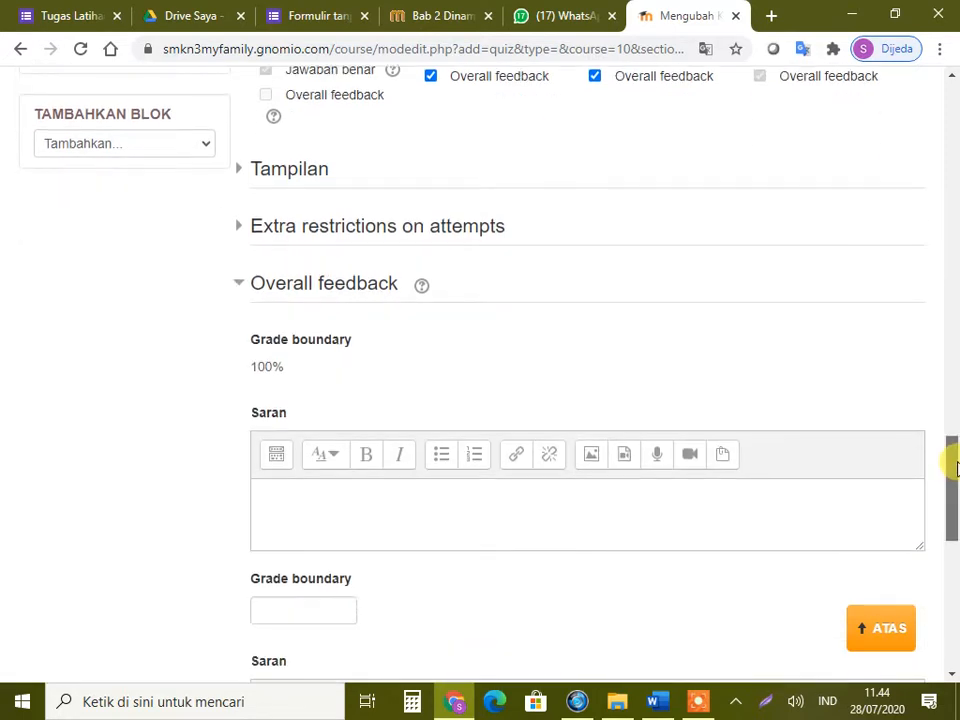
{"action": "left_click", "coordinate": [436, 500]}
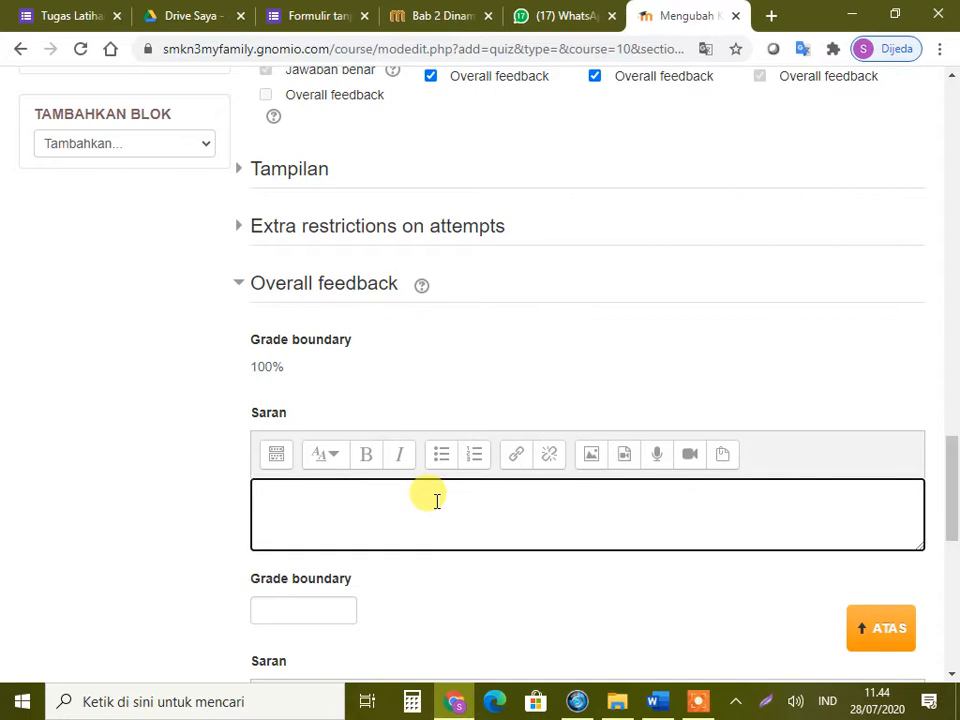
{"action": "type", "text": "LULUS"}
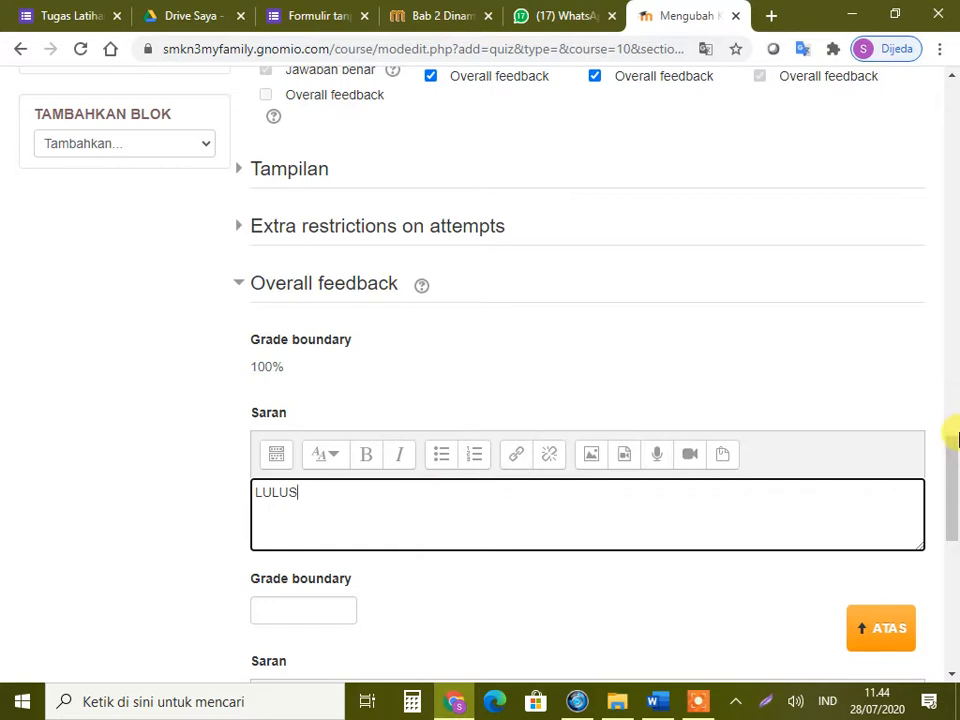
{"action": "scroll", "coordinate": [953, 447], "scroll_direction": "down", "scroll_amount": 1}
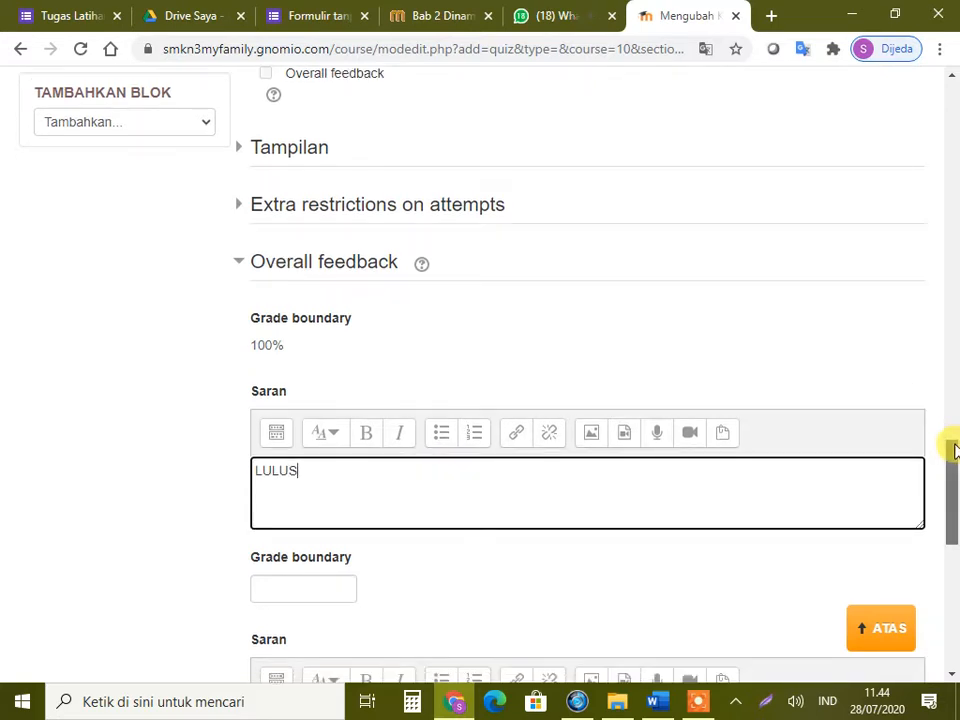
{"action": "scroll", "coordinate": [951, 445], "scroll_direction": "down", "scroll_amount": 1}
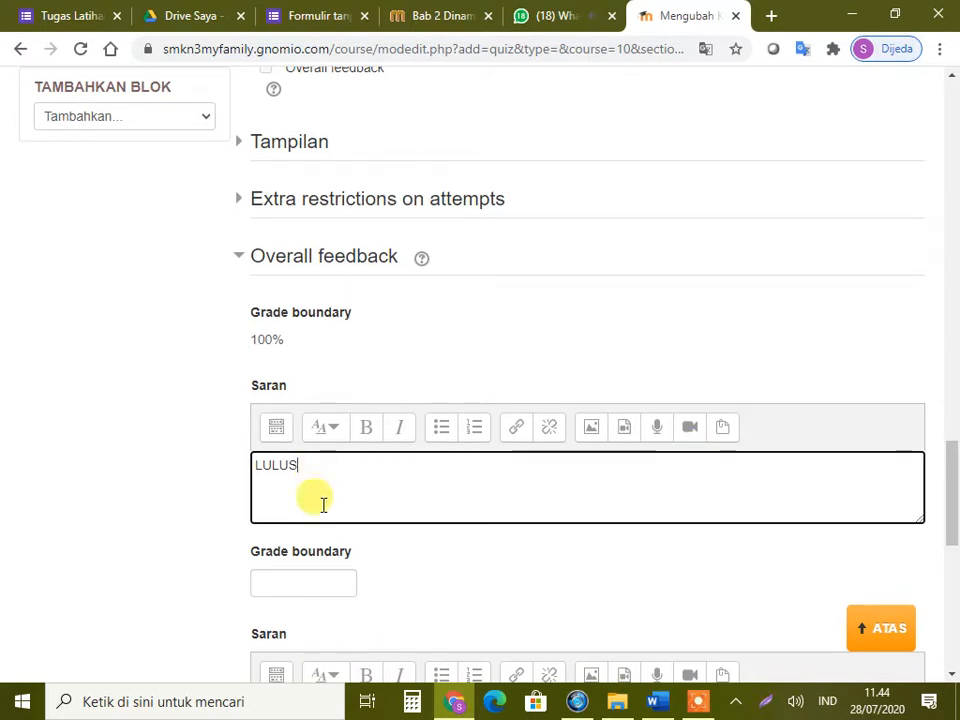
{"action": "left_click", "coordinate": [322, 582]}
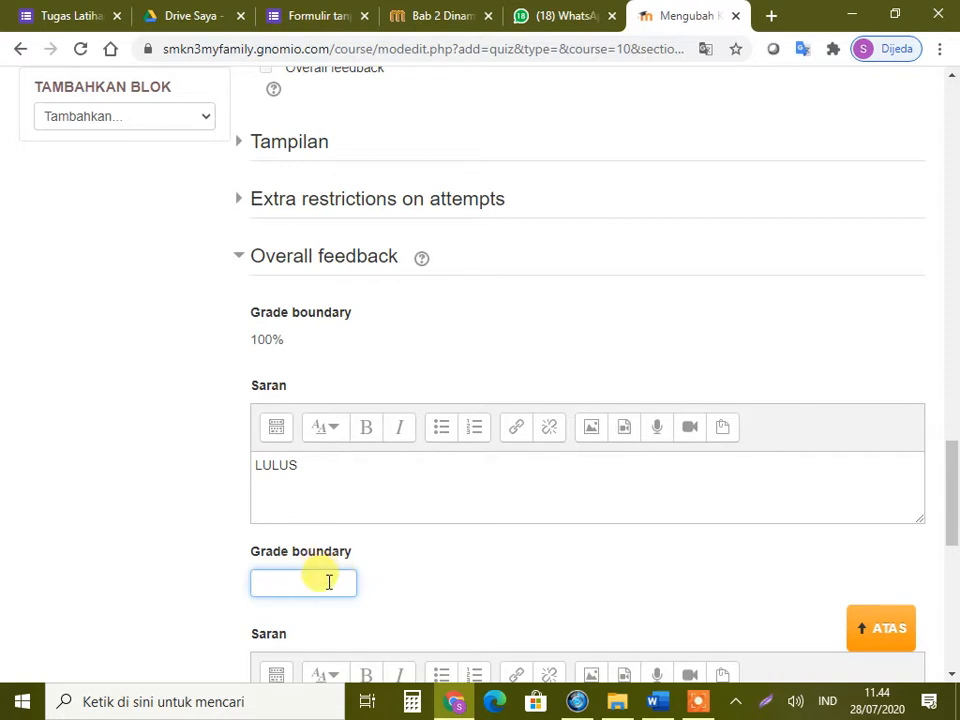
{"action": "type", "text": "75%"}
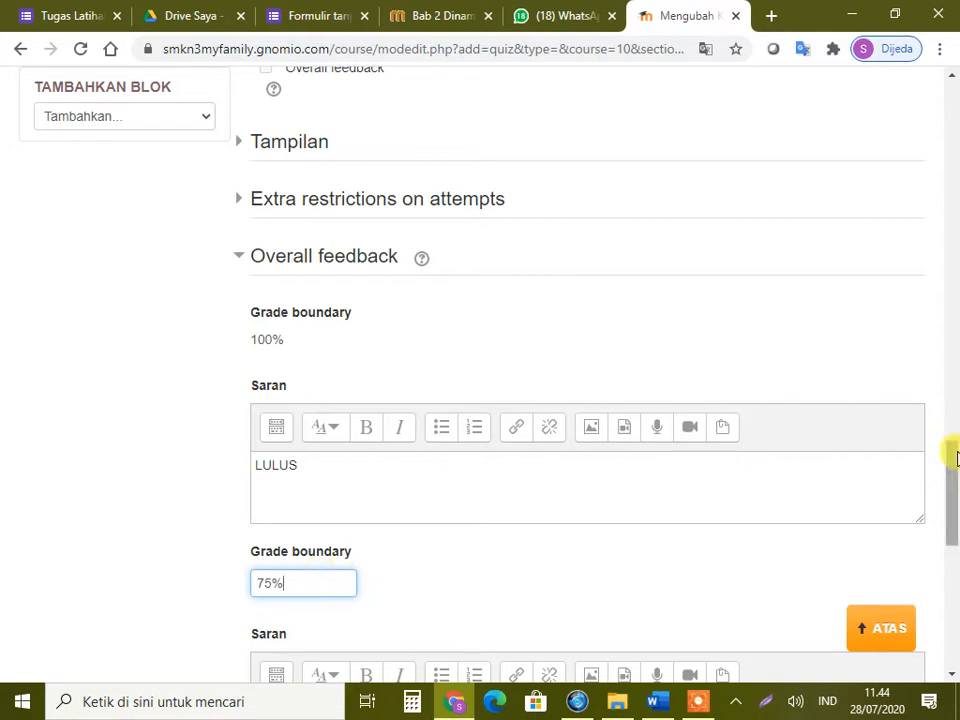
Enter "BELUM LULUS" as the overall feedback for grades below the 75% boundary.
{"action": "left_click_drag", "start_coordinate": [949, 450], "coordinate": [866, 501]}
{"action": "left_click", "coordinate": [351, 533]}
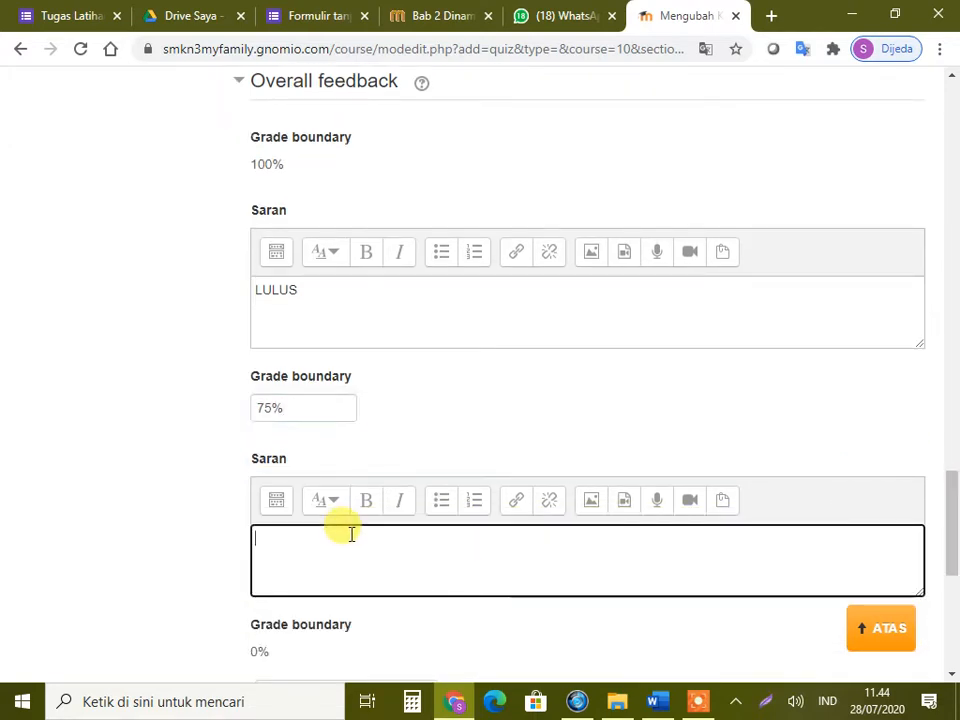
{"action": "type", "text": "BELUM "}
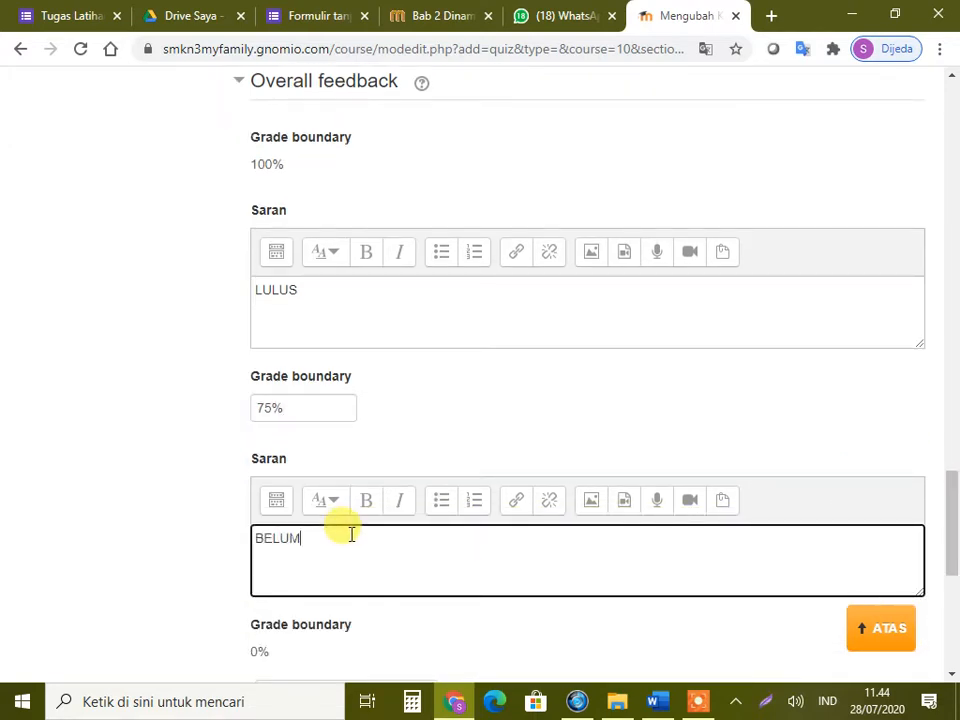
{"action": "type", "text": "LULUS"}
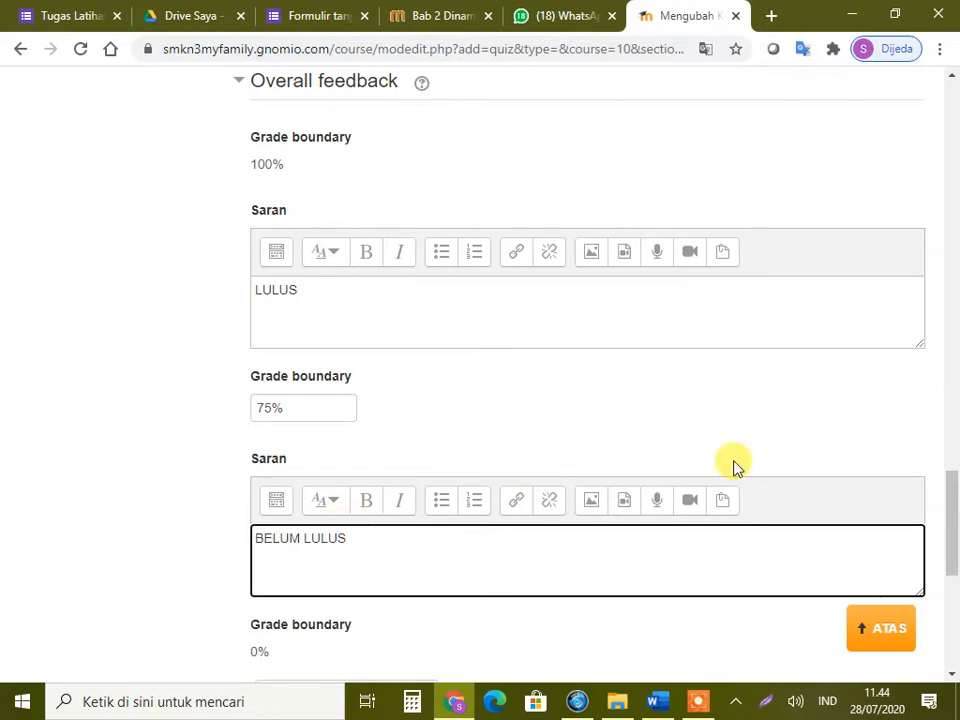
Save the quiz settings and display the quiz.
{"action": "left_click_drag", "start_coordinate": [951, 514], "coordinate": [955, 522]}
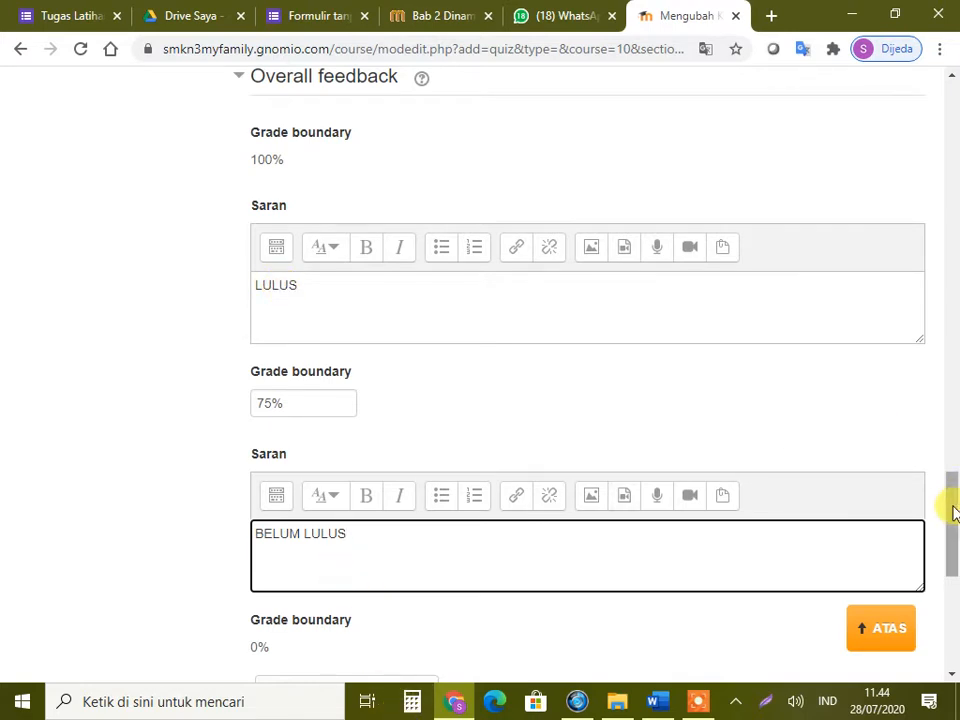
{"action": "left_click_drag", "start_coordinate": [953, 512], "coordinate": [953, 610]}
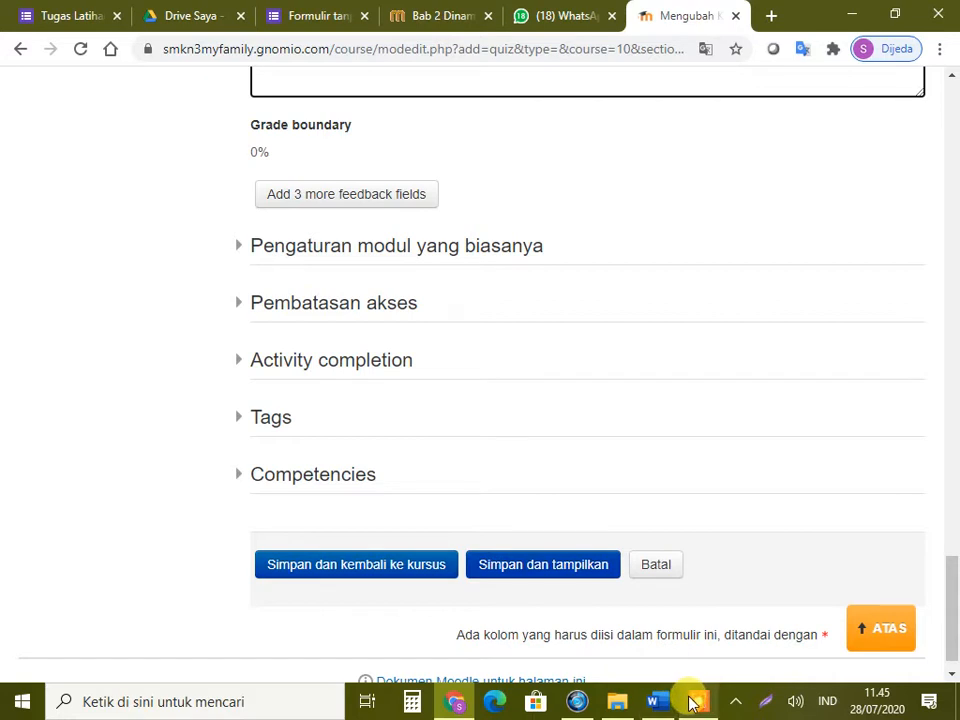
{"action": "mouse_move", "coordinate": [656, 701]}
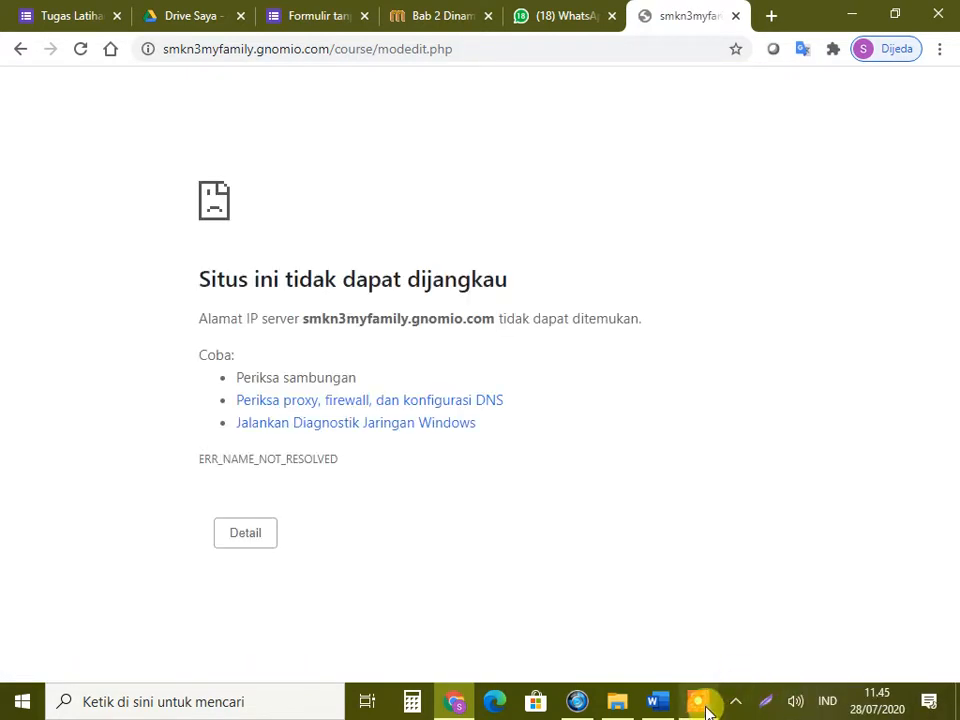
{"action": "left_click", "coordinate": [705, 704]}
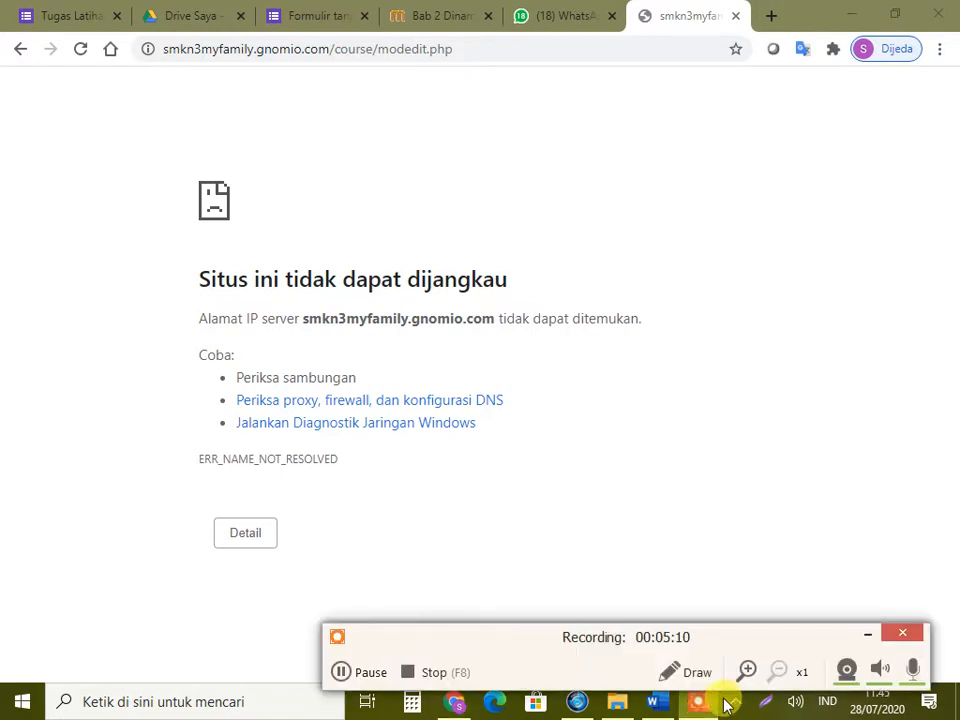
{"action": "left_click", "coordinate": [340, 674]}
{"action": "left_click", "coordinate": [369, 677]}
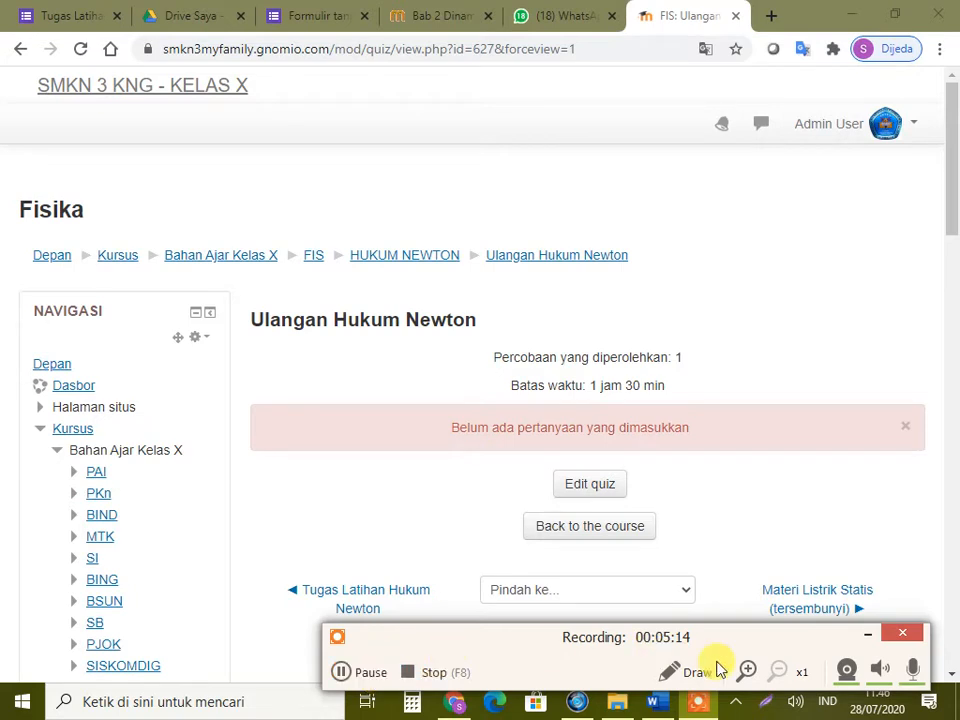
{"action": "left_click", "coordinate": [869, 635]}
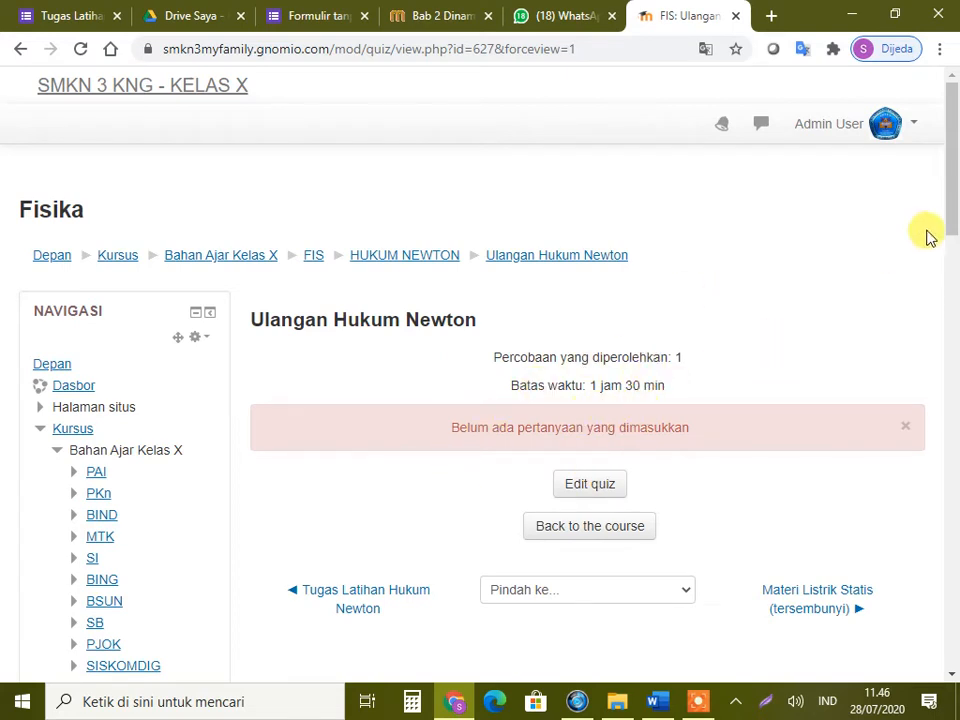
Open the quiz for editing and add a new multiple-choice (Pilihan ganda) question.
{"action": "left_click", "coordinate": [590, 490]}
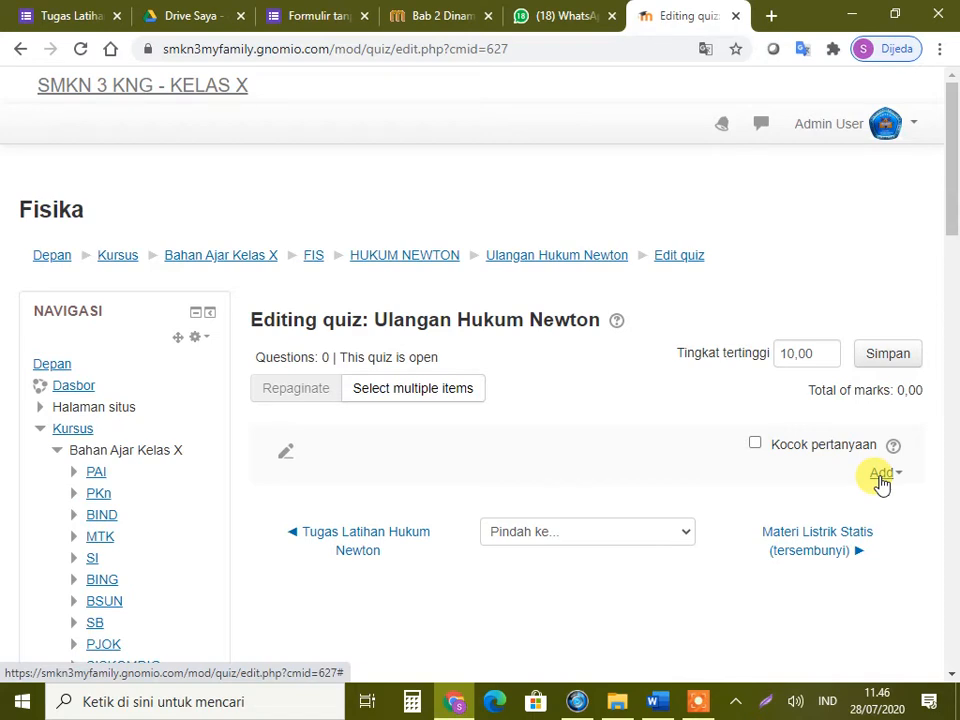
{"action": "left_click", "coordinate": [881, 476]}
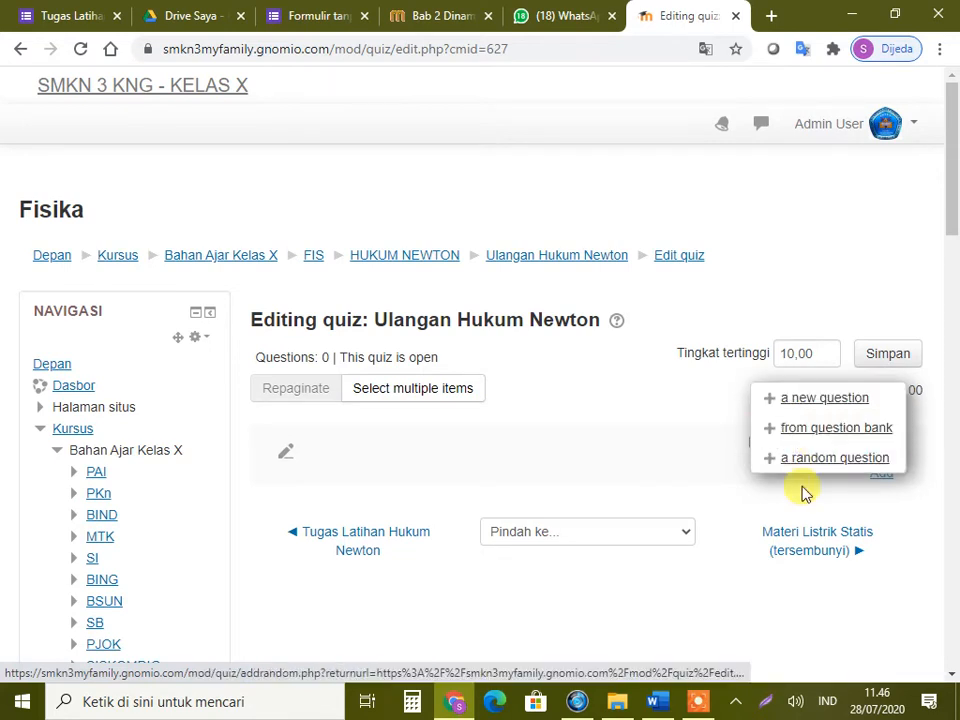
{"action": "left_click", "coordinate": [809, 408]}
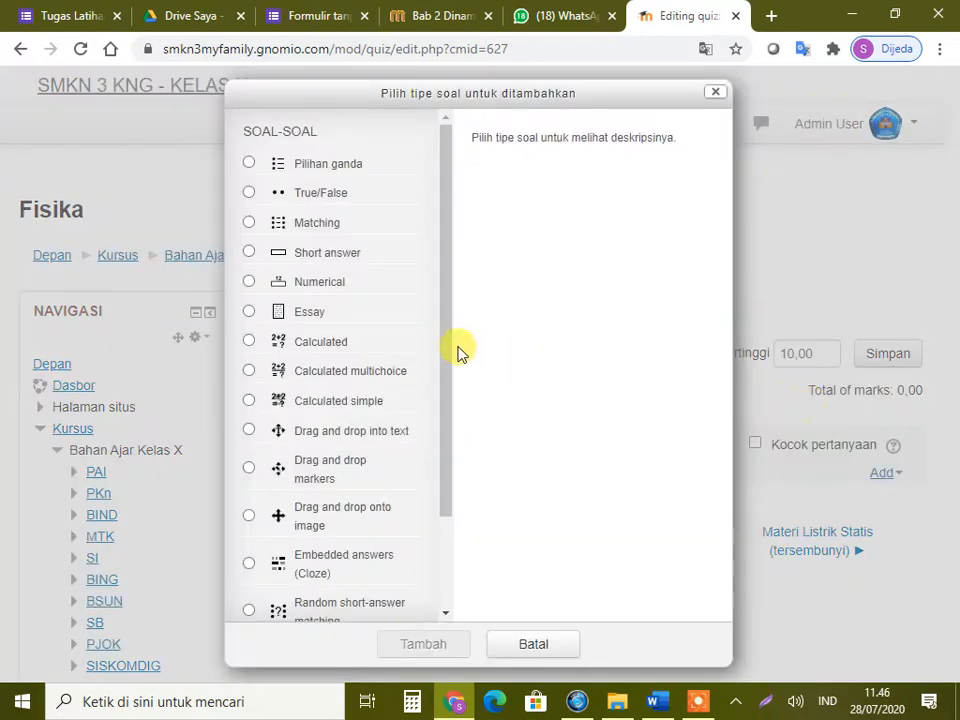
{"action": "left_click", "coordinate": [317, 172]}
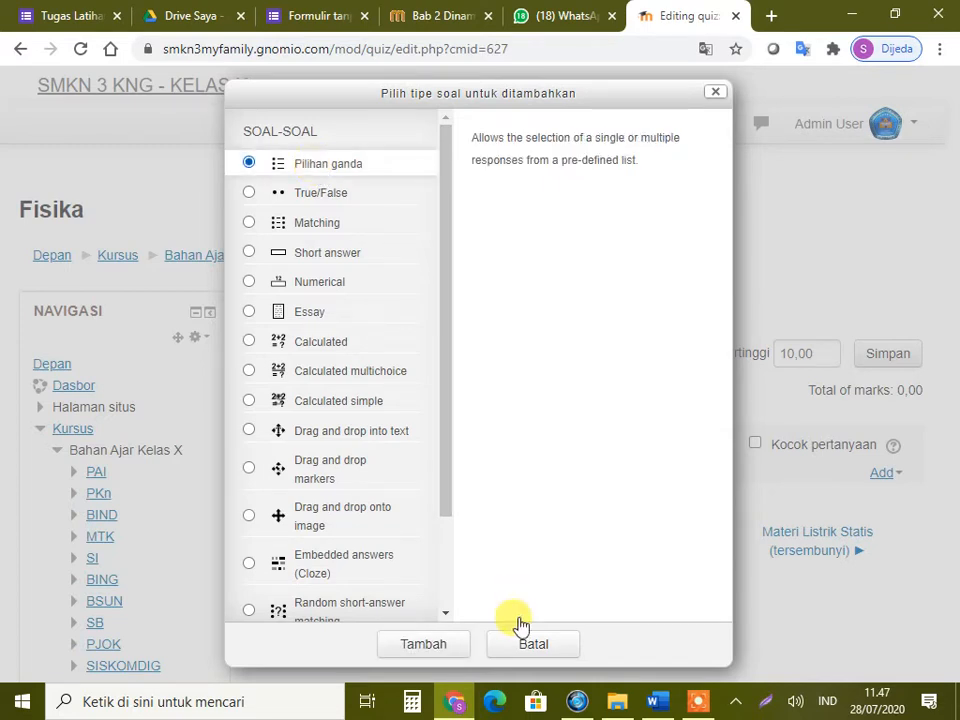
{"action": "left_click", "coordinate": [438, 646]}
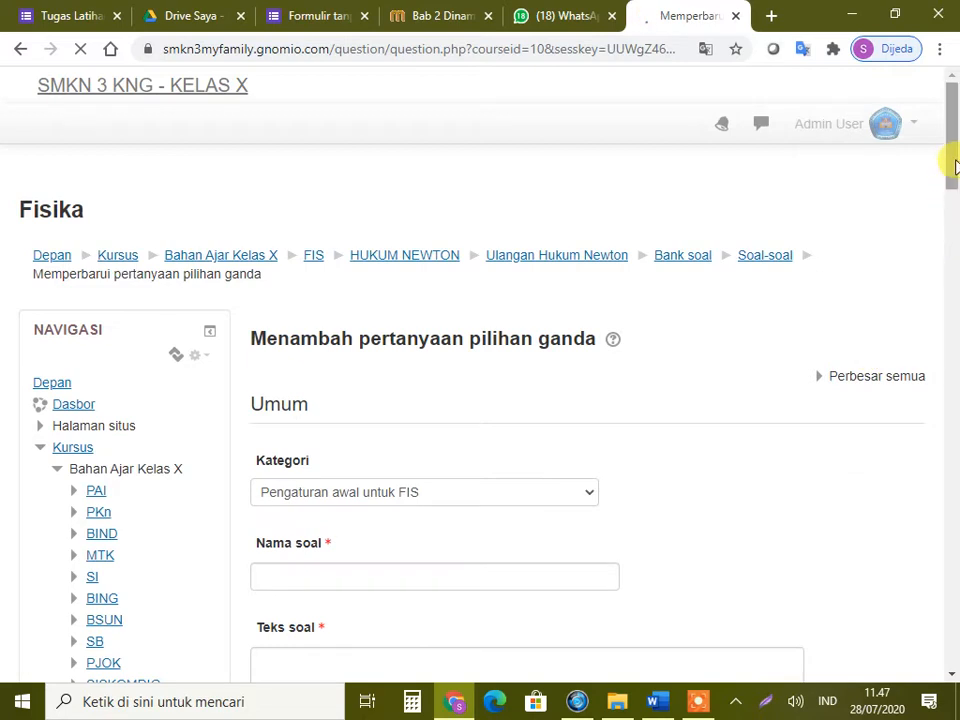
Name the new multiple-choice question "Soal 1" in its Nama soal field.
{"action": "left_click_drag", "start_coordinate": [952, 168], "coordinate": [950, 208]}
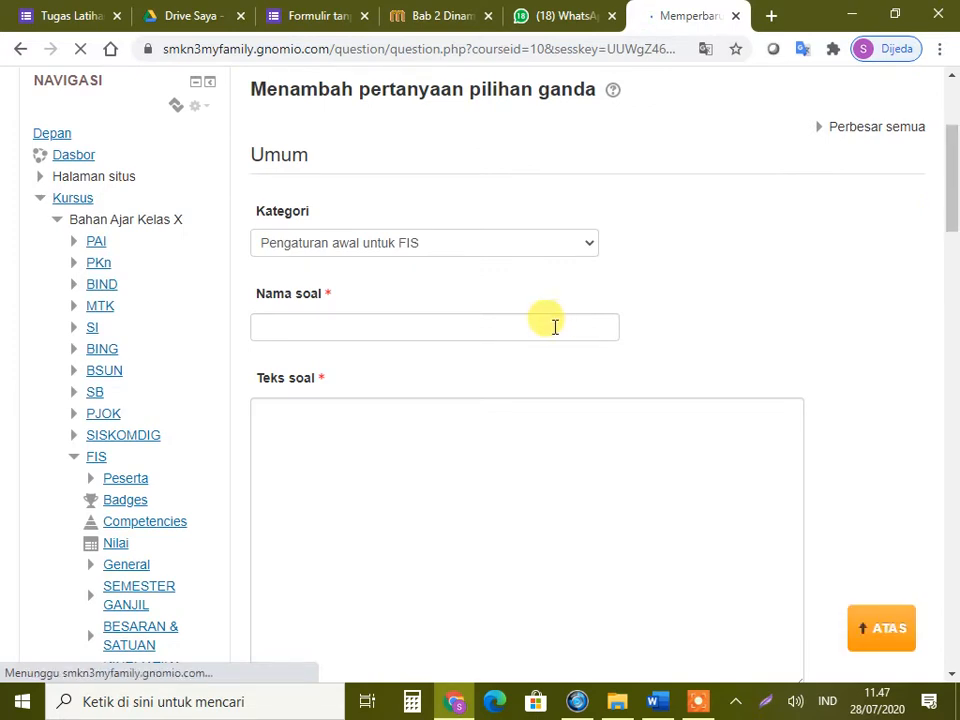
{"action": "left_click", "coordinate": [556, 326]}
{"action": "type", "text": "sOAL"}
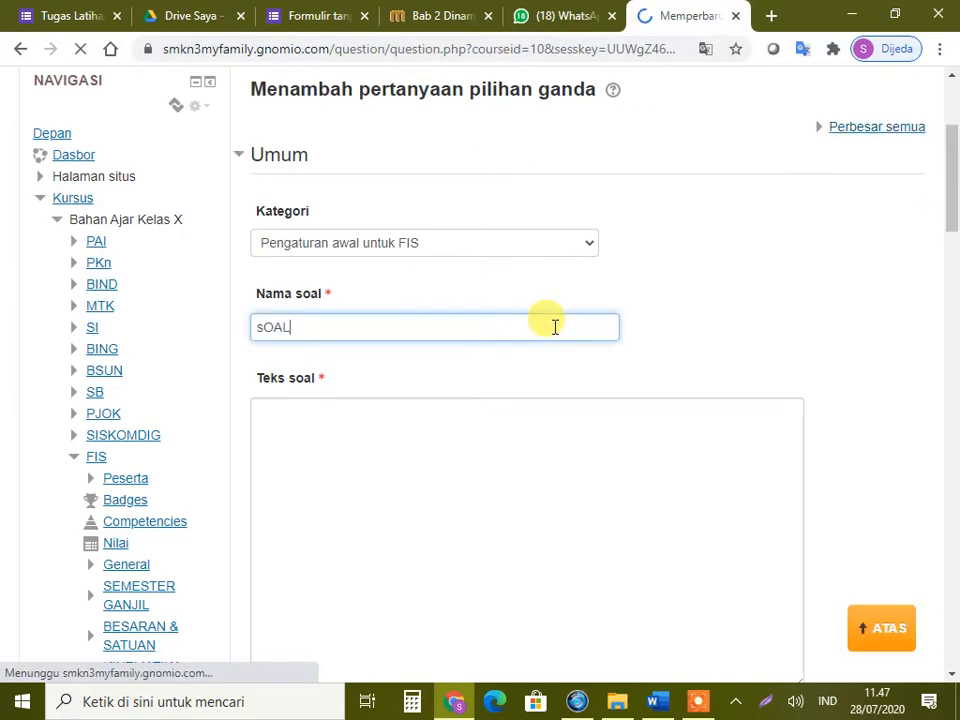
{"action": "key", "text": "BackSpace"}
{"action": "key", "text": "BackSpace"}
{"action": "key", "text": "BackSpace"}
{"action": "key", "text": "BackSpace"}
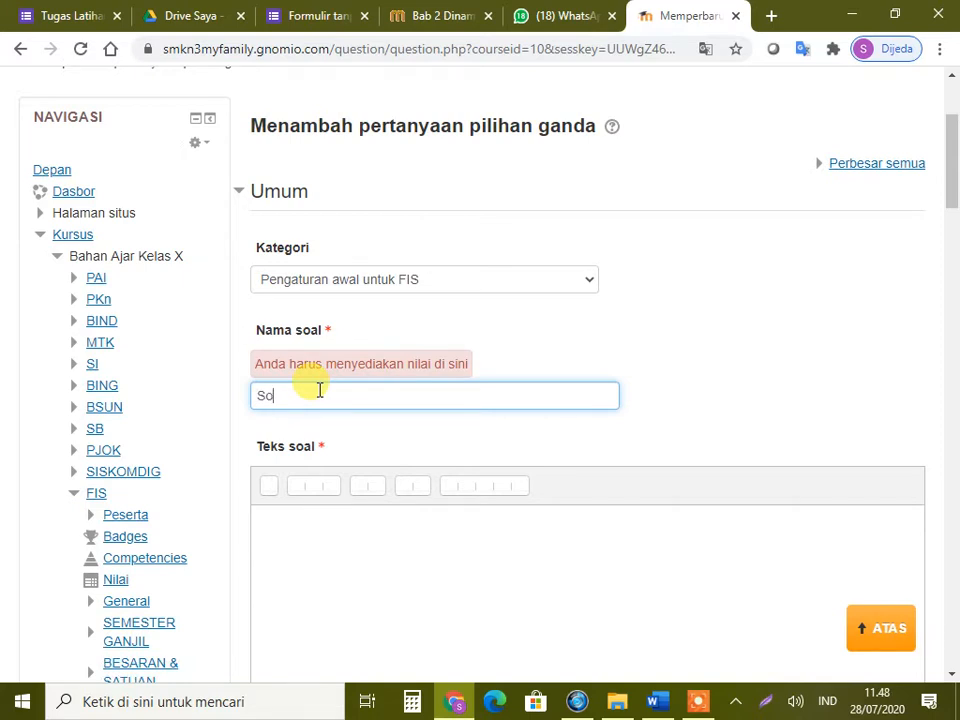
{"action": "type", "text": "1"}
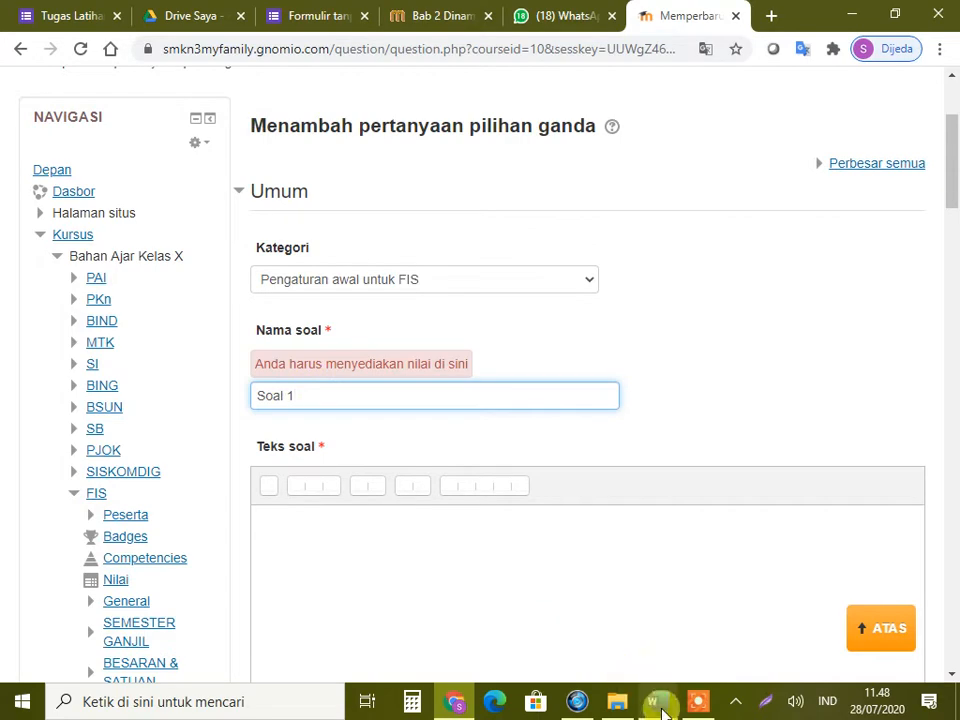
Copy the text of question 1 from the Word document Ulangan Hukum Newton Kelas X 2014 into the Moodle question's Teks soal field.
{"action": "left_click", "coordinate": [660, 705]}
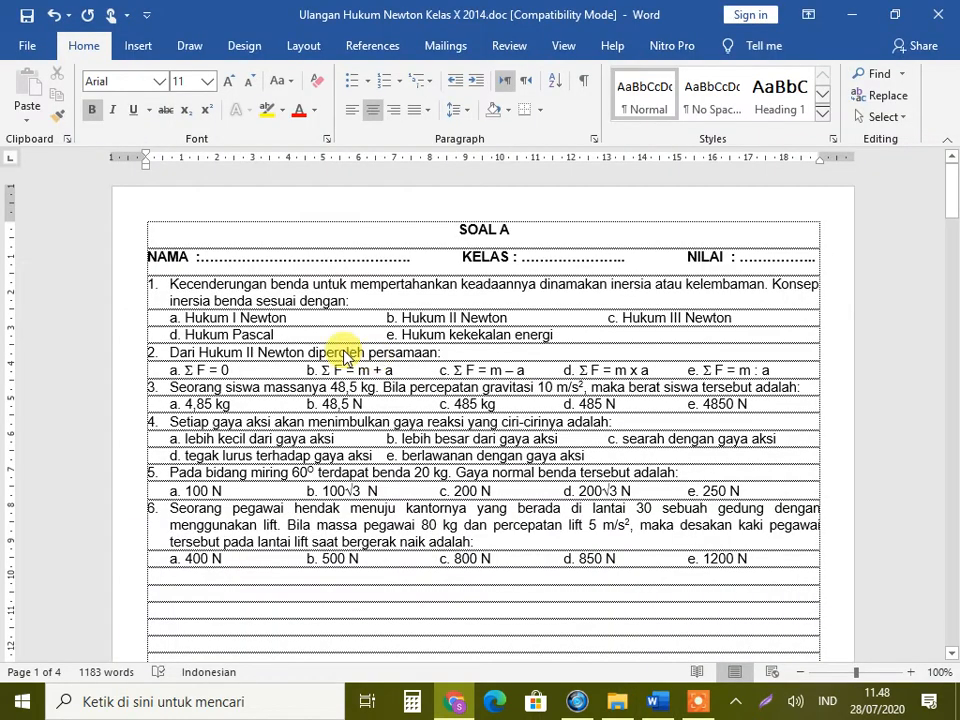
{"action": "left_click_drag", "start_coordinate": [172, 282], "coordinate": [352, 298]}
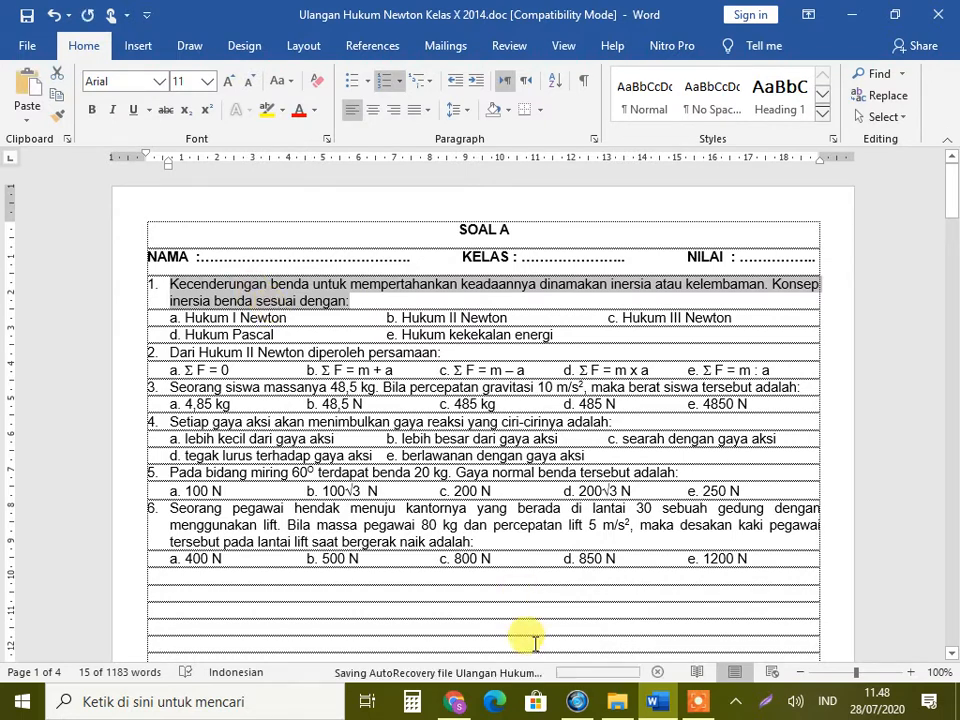
{"action": "left_click", "coordinate": [452, 705]}
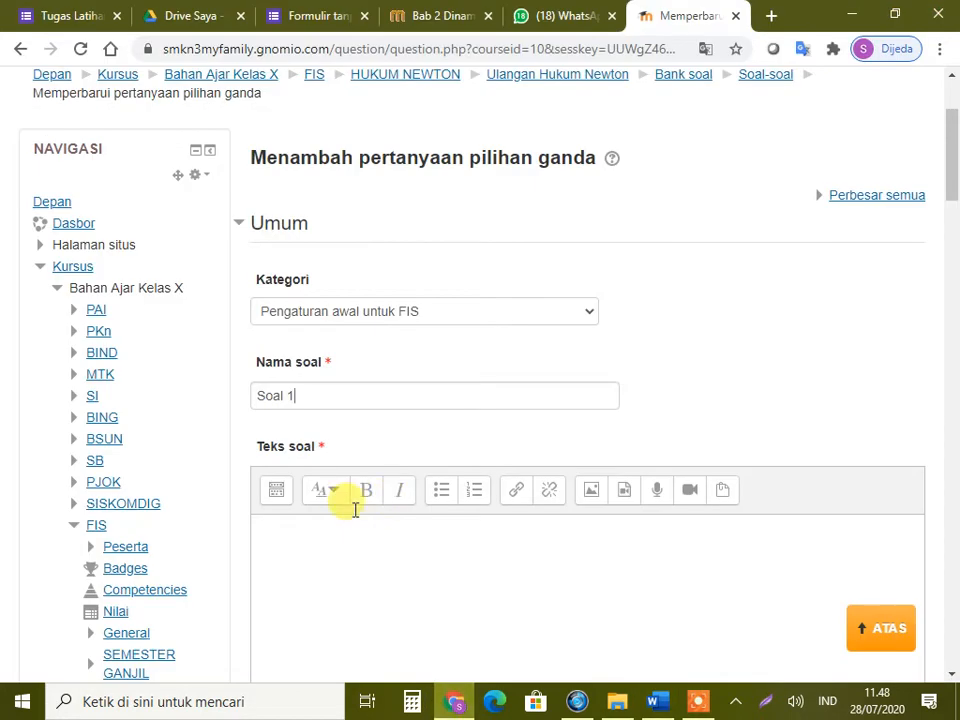
{"action": "left_click", "coordinate": [341, 525]}
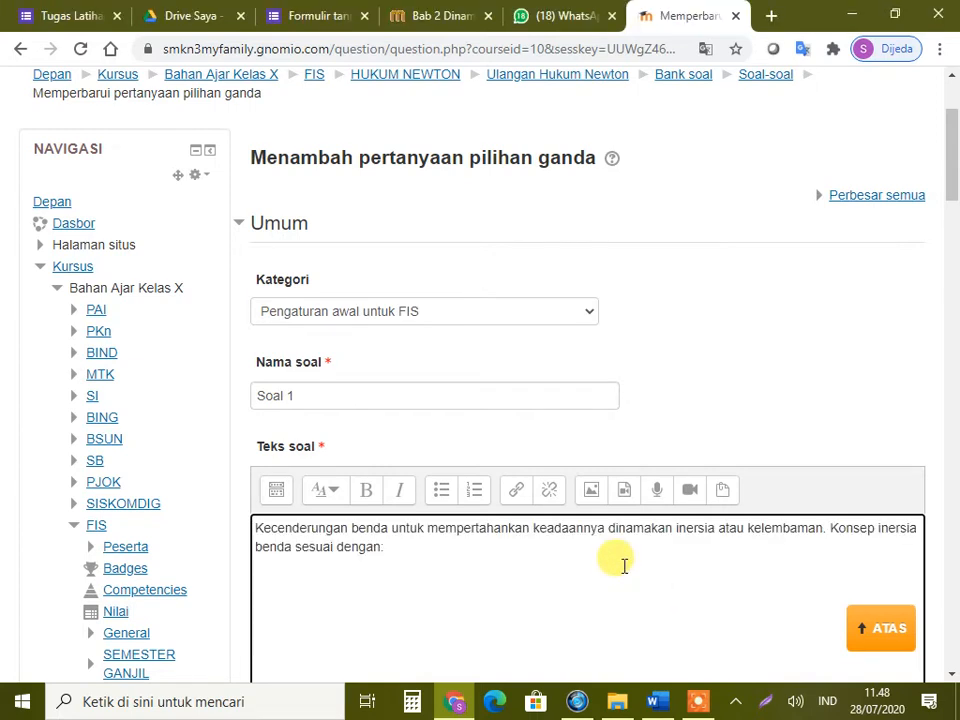
Copy question 1's option a, "Hukum I Newton", from the Word document into the Pilih 1 answer field in Moodle.
{"action": "left_click_drag", "start_coordinate": [953, 140], "coordinate": [954, 338]}
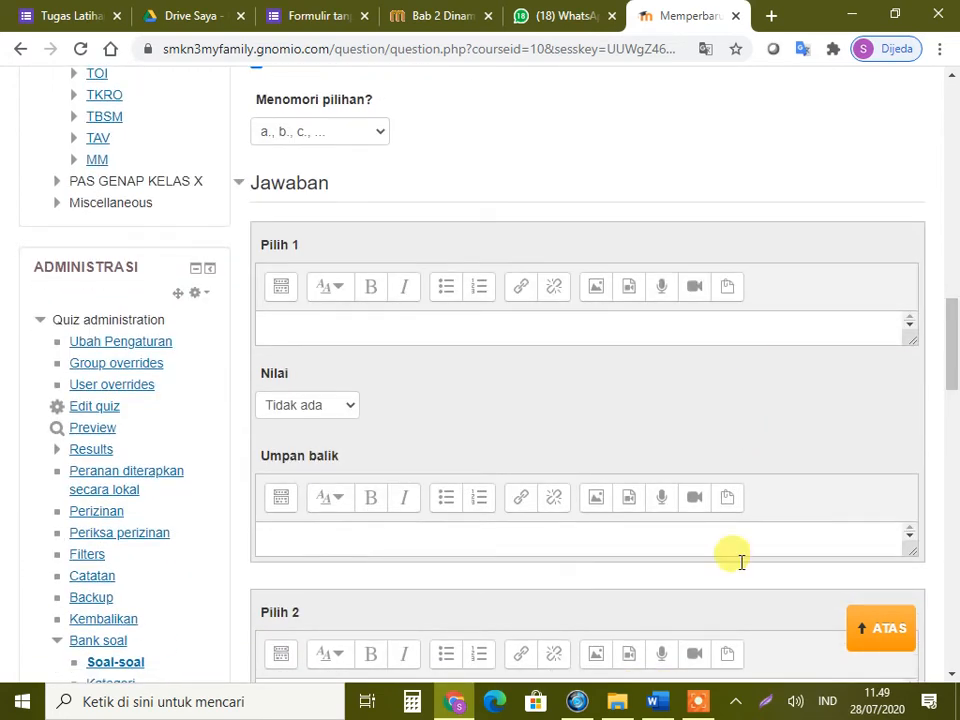
{"action": "left_click", "coordinate": [658, 701]}
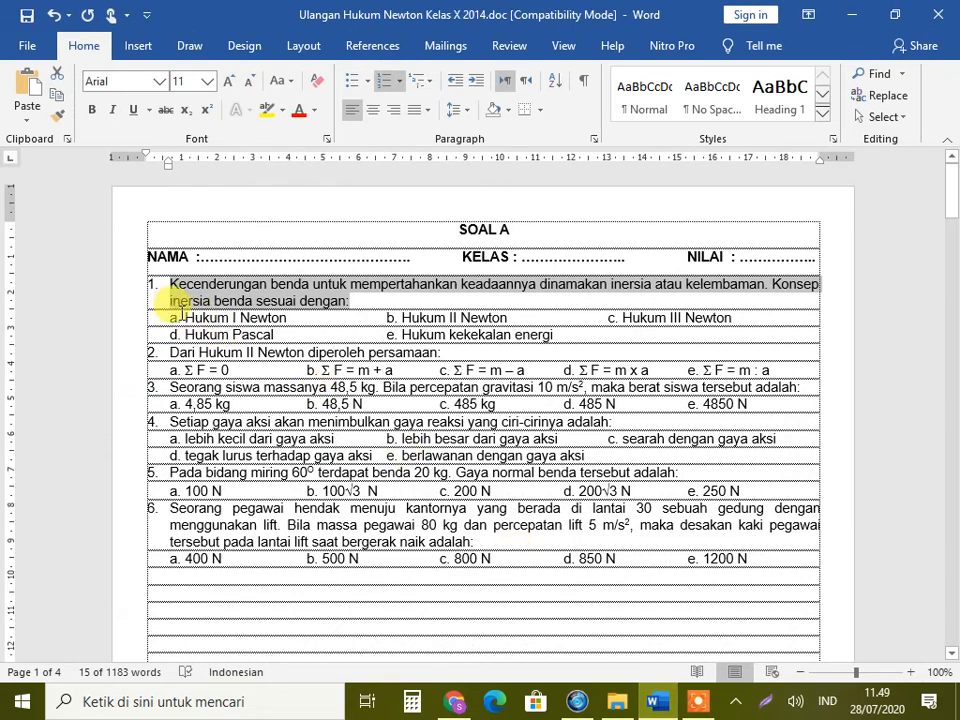
{"action": "left_click_drag", "start_coordinate": [188, 317], "coordinate": [285, 316]}
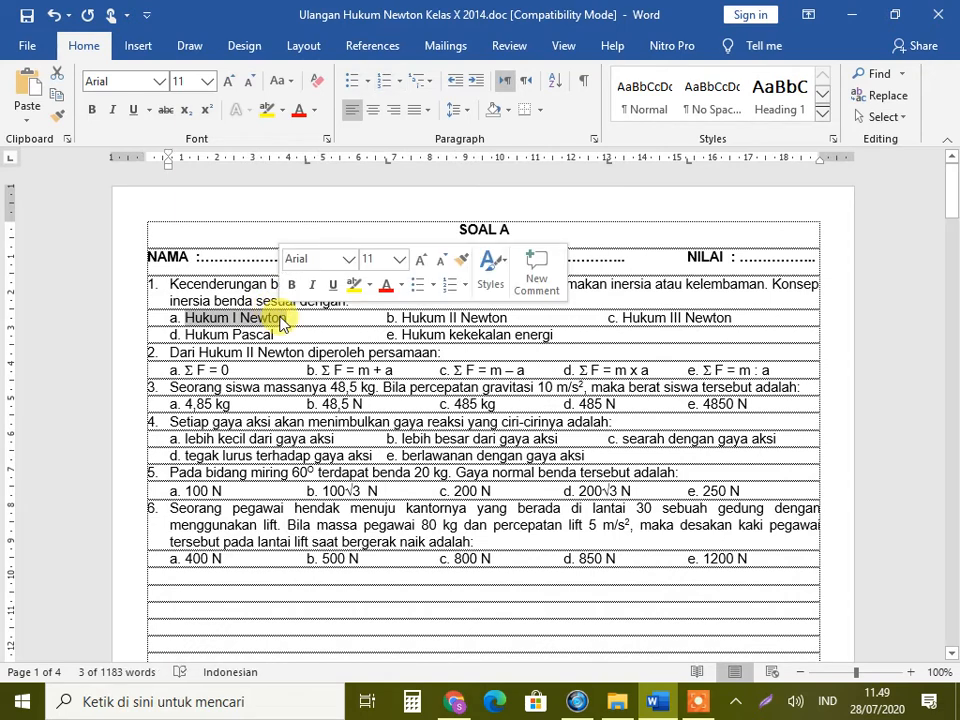
{"action": "left_click", "coordinate": [470, 707]}
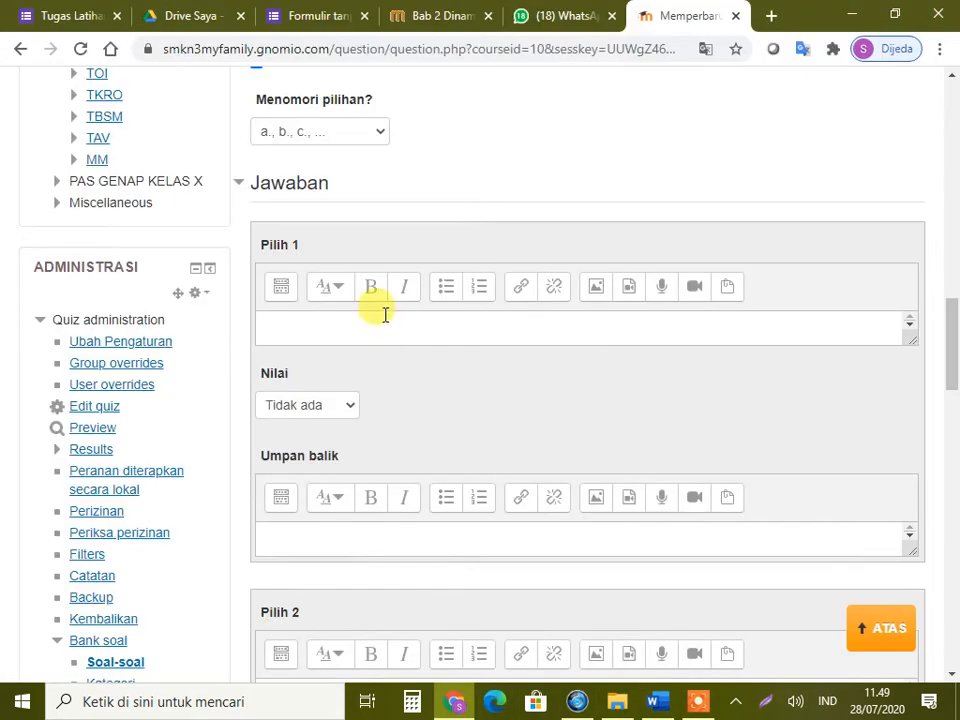
{"action": "left_click", "coordinate": [381, 319]}
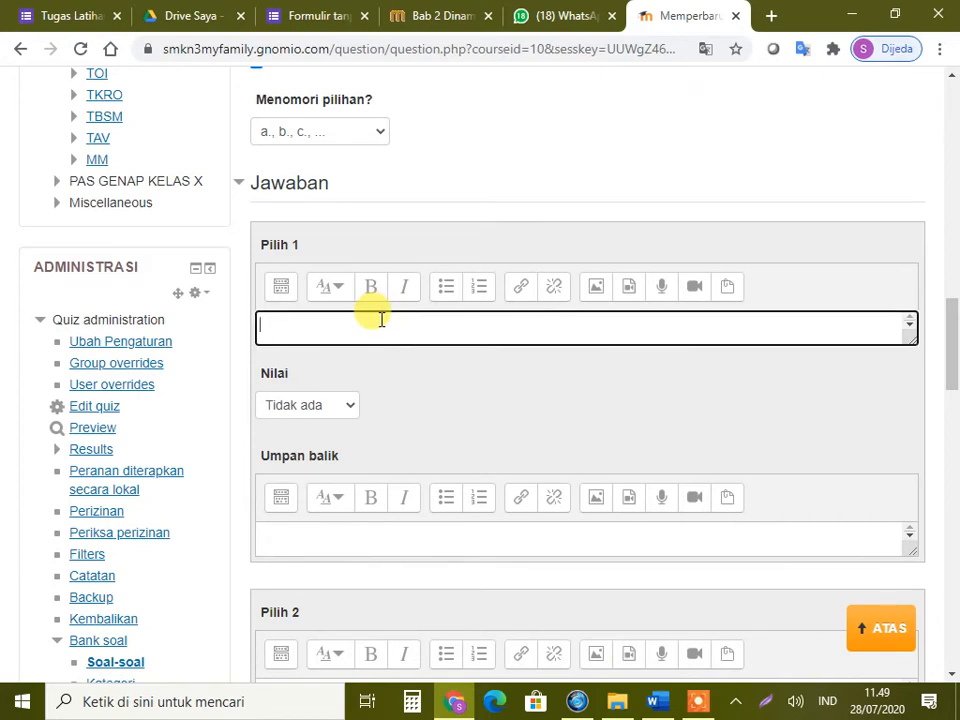
{"action": "type", "text": "Hukum I Newton"}
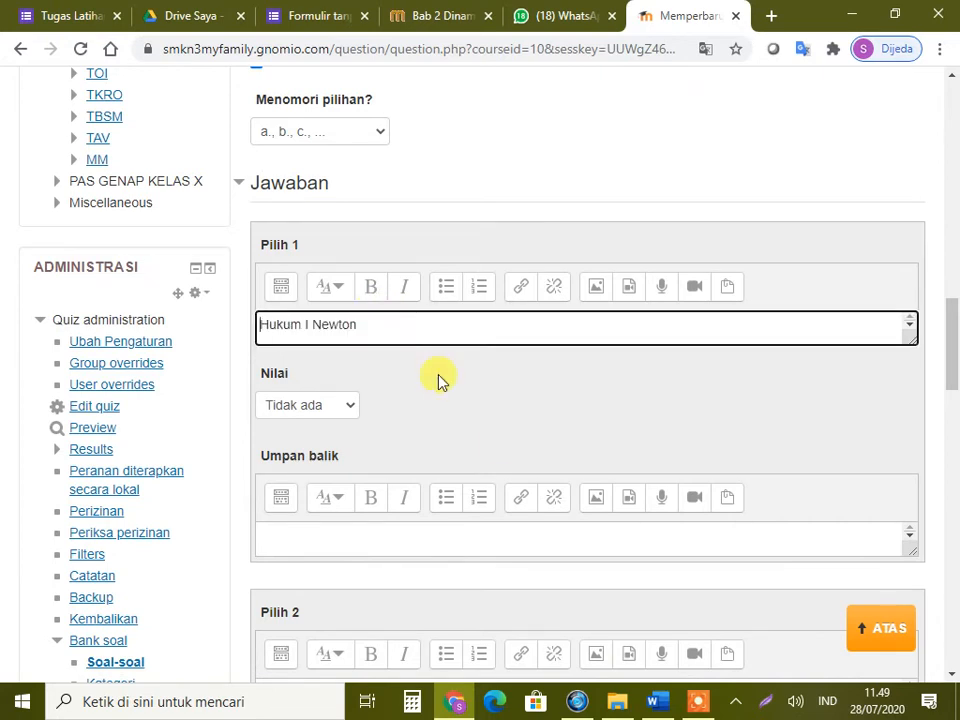
Copy question 1's option b, "Hukum II Newton", from the Word document into the Pilih 2 answer field in Moodle.
{"action": "left_click", "coordinate": [656, 703]}
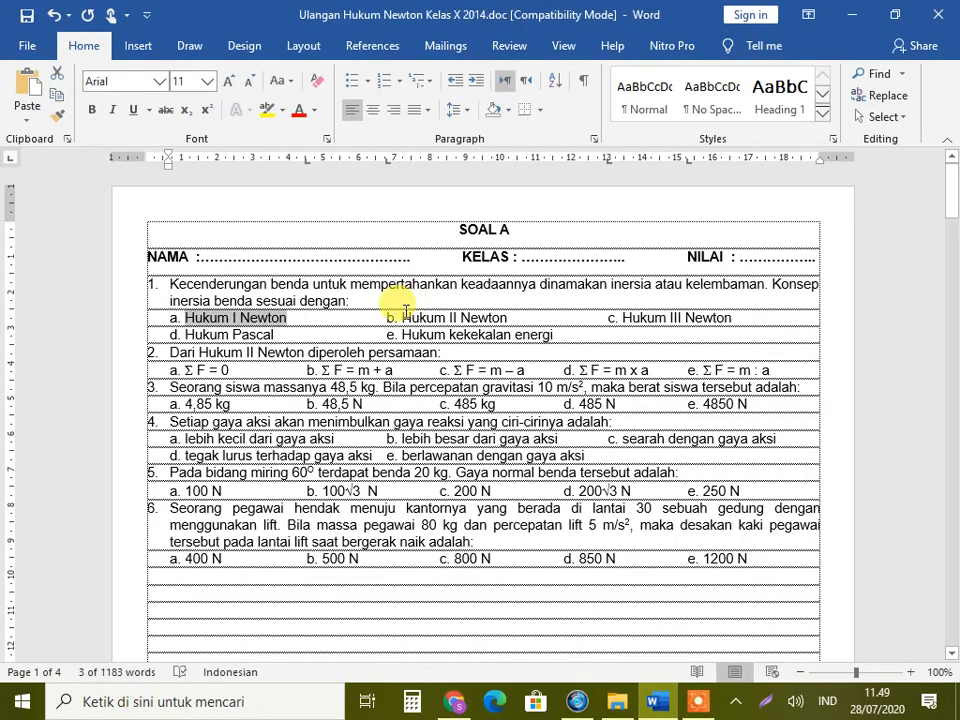
{"action": "left_click_drag", "start_coordinate": [402, 317], "coordinate": [505, 318]}
{"action": "key", "text": "ctrl+c"}
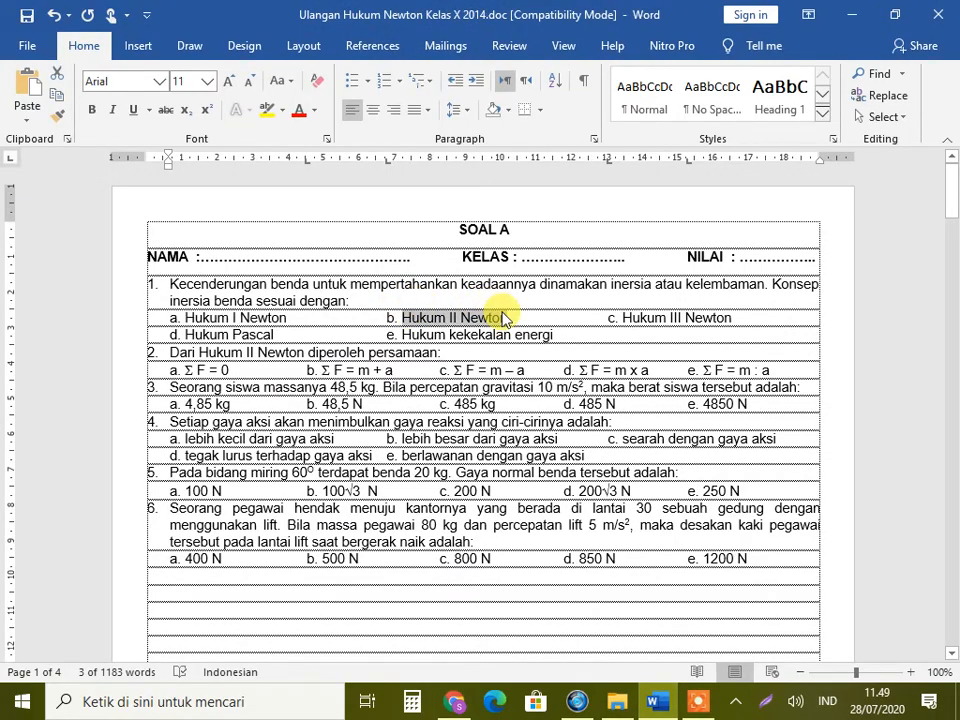
{"action": "left_click", "coordinate": [452, 712]}
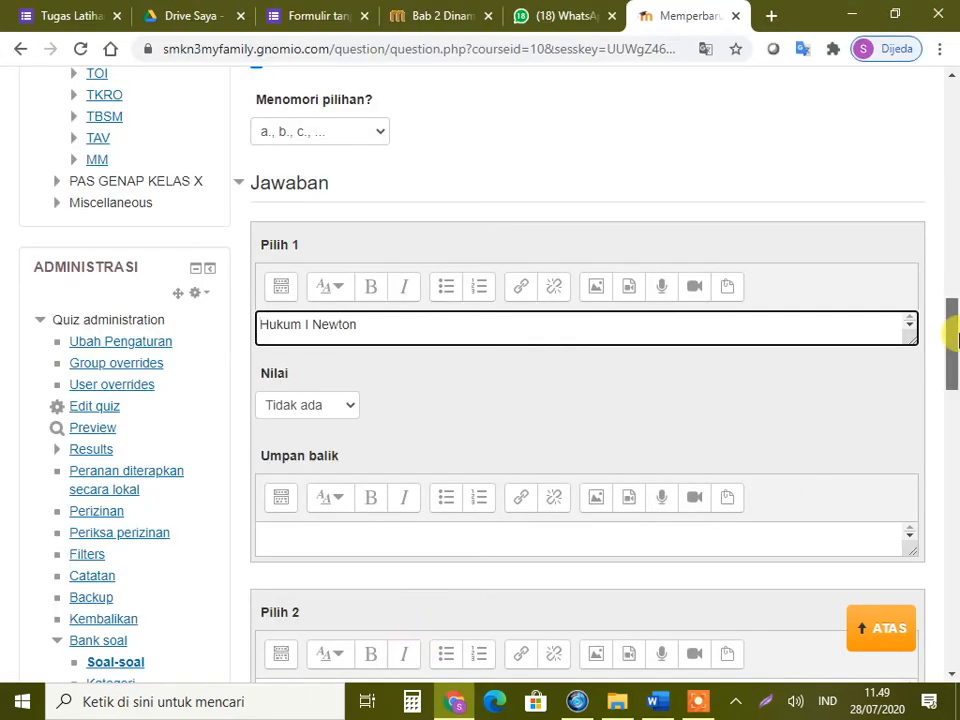
{"action": "left_click_drag", "start_coordinate": [957, 340], "coordinate": [951, 390]}
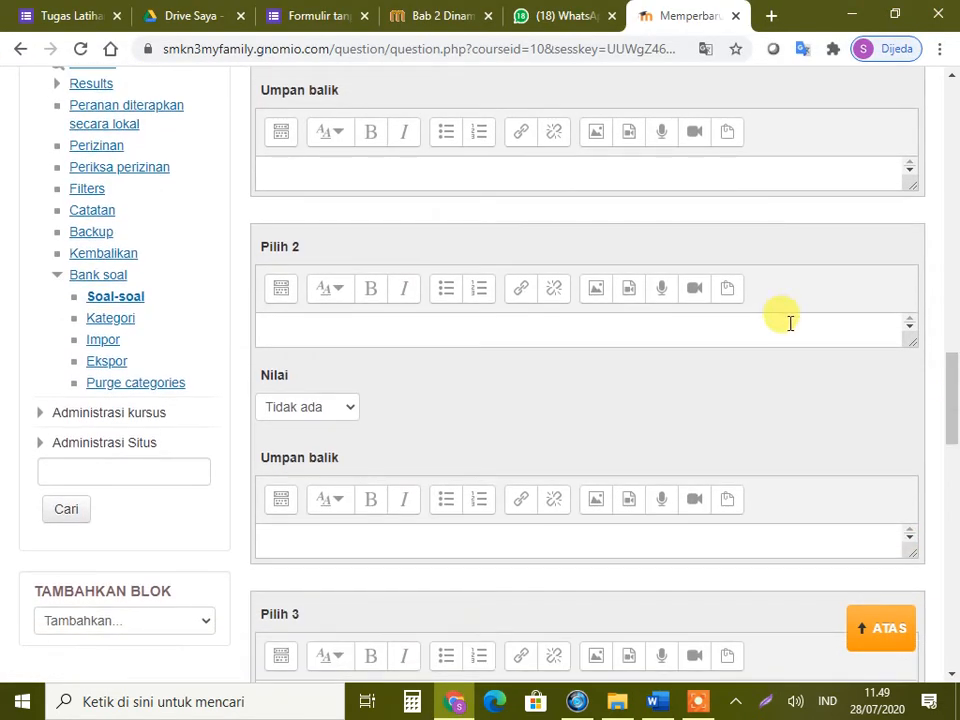
{"action": "left_click", "coordinate": [789, 323]}
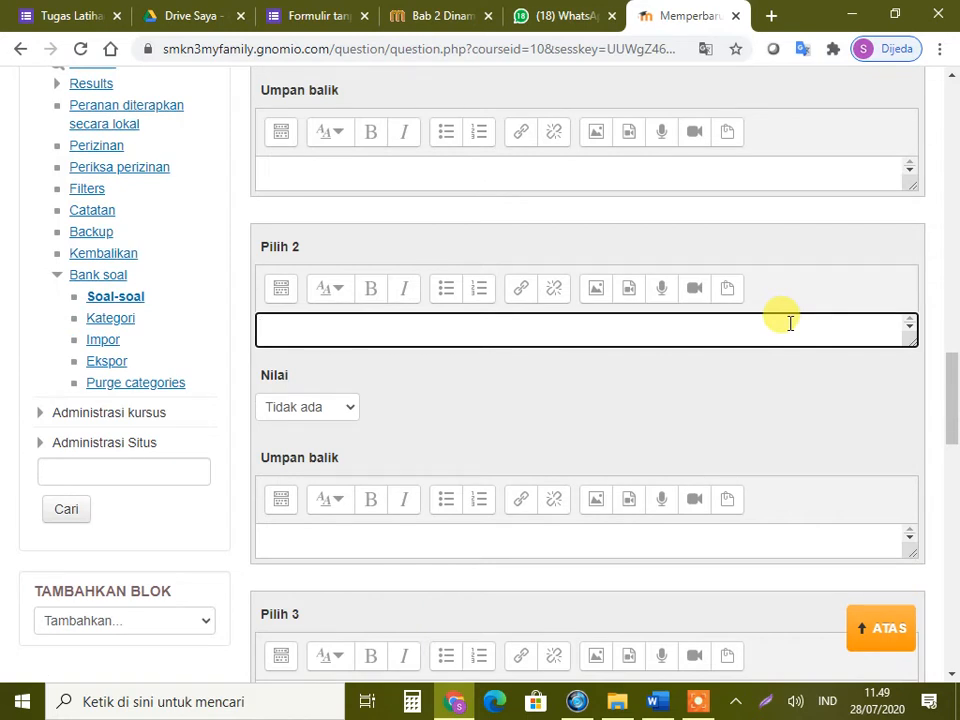
{"action": "key", "text": "ctrl+v"}
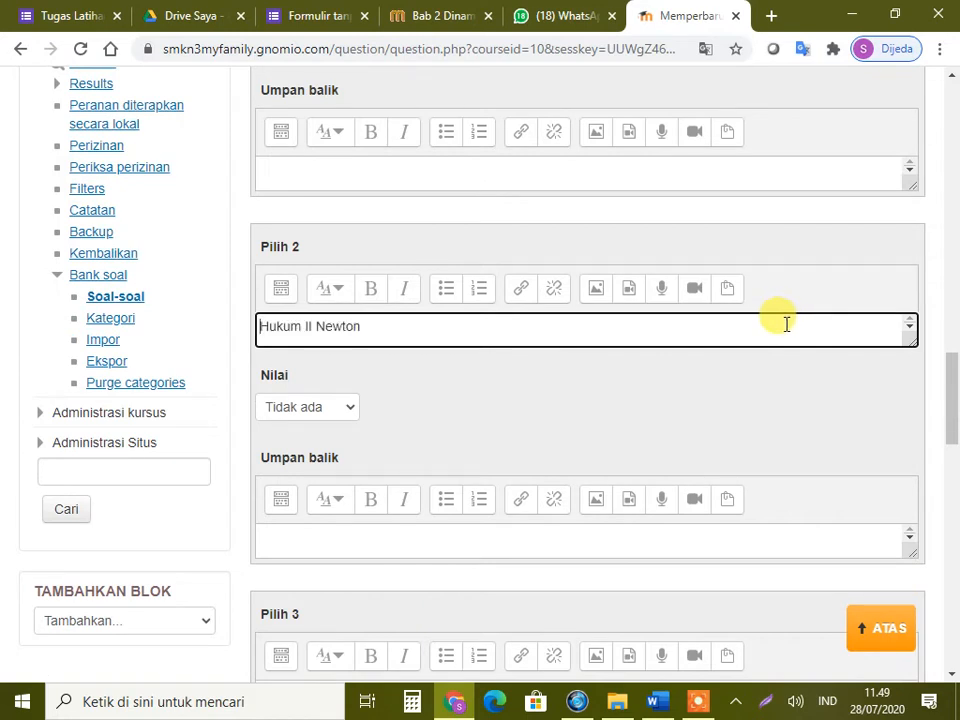
Copy question 1's option c, "Hukum III Newton", from the Word document into the Pilih 3 answer field in Moodle.
{"action": "left_click", "coordinate": [668, 703]}
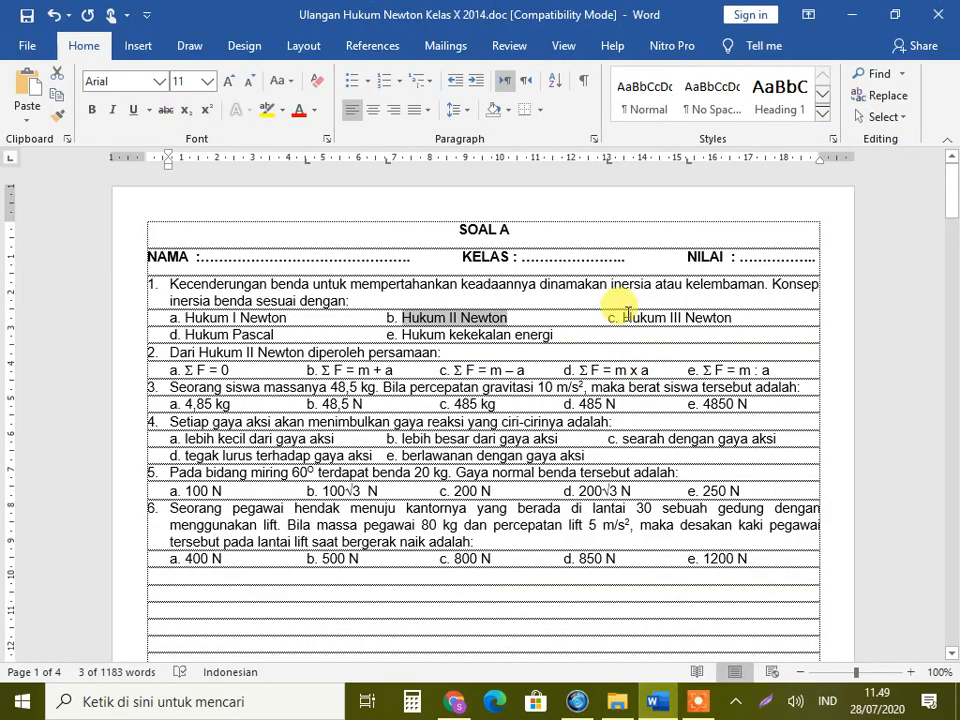
{"action": "left_click_drag", "start_coordinate": [623, 317], "coordinate": [713, 317]}
{"action": "key", "text": "ctrl+c"}
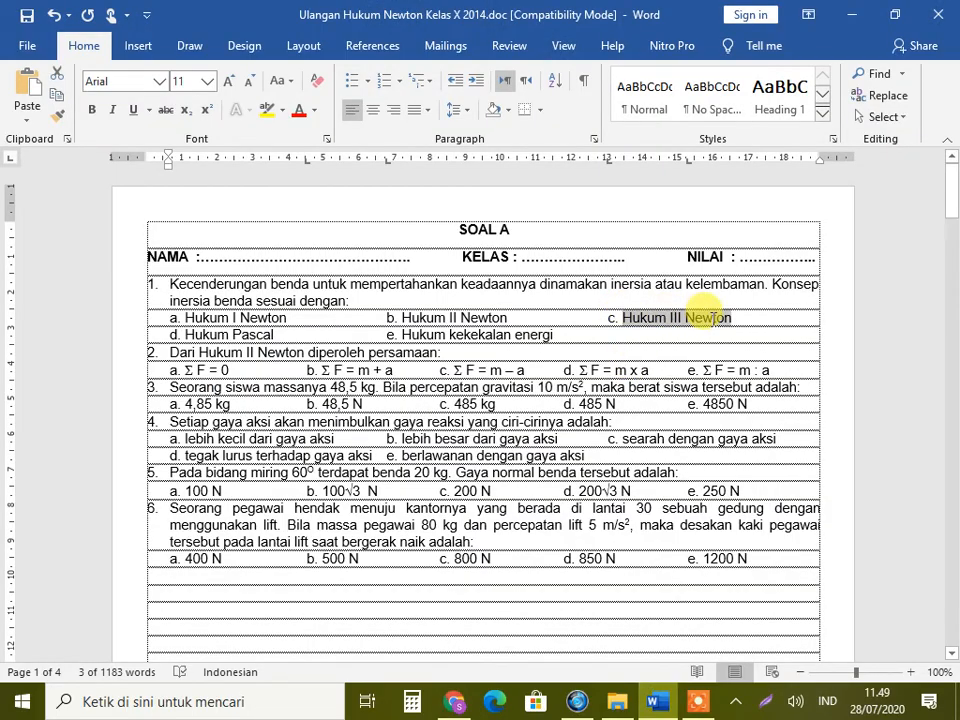
{"action": "left_click", "coordinate": [458, 704]}
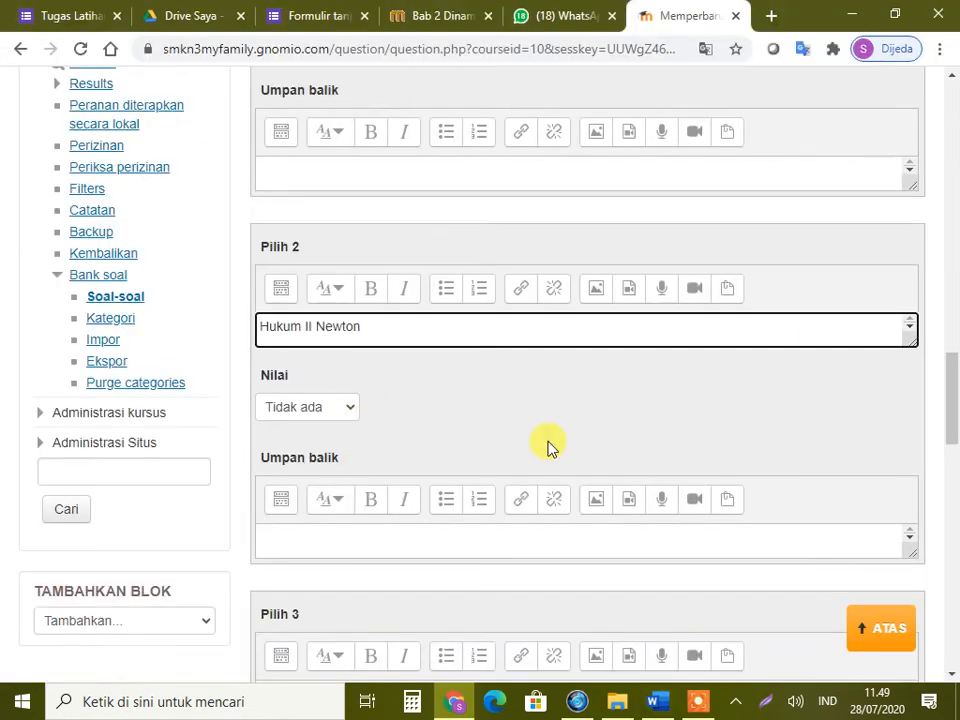
{"action": "scroll", "coordinate": [952, 403], "scroll_direction": "down", "scroll_amount": 2}
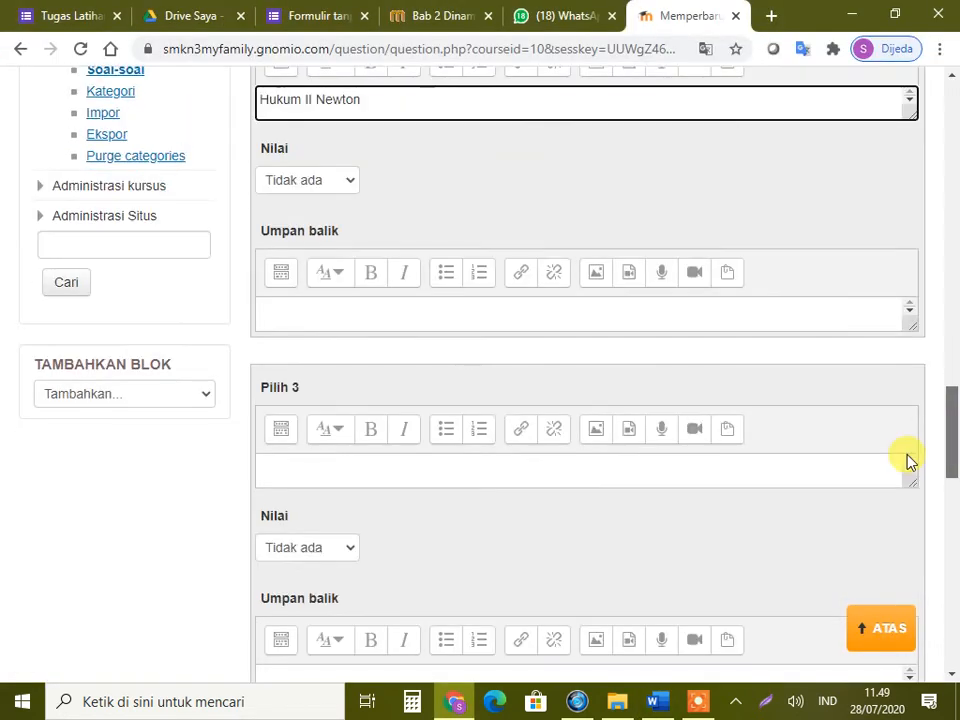
{"action": "scroll", "coordinate": [880, 460], "scroll_direction": "down", "scroll_amount": 1}
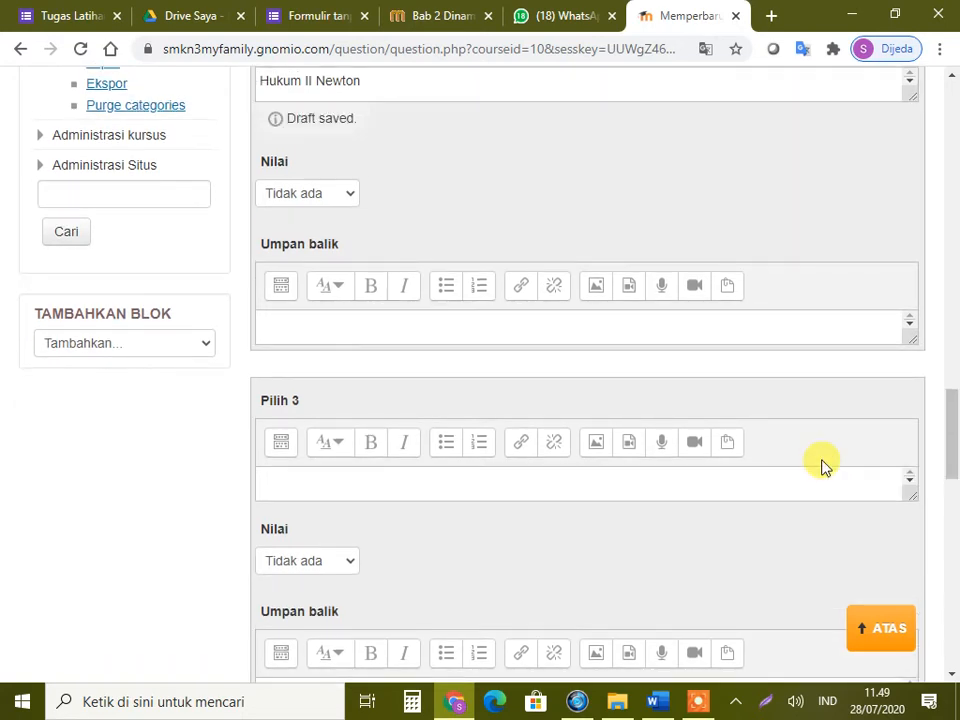
{"action": "left_click", "coordinate": [800, 479]}
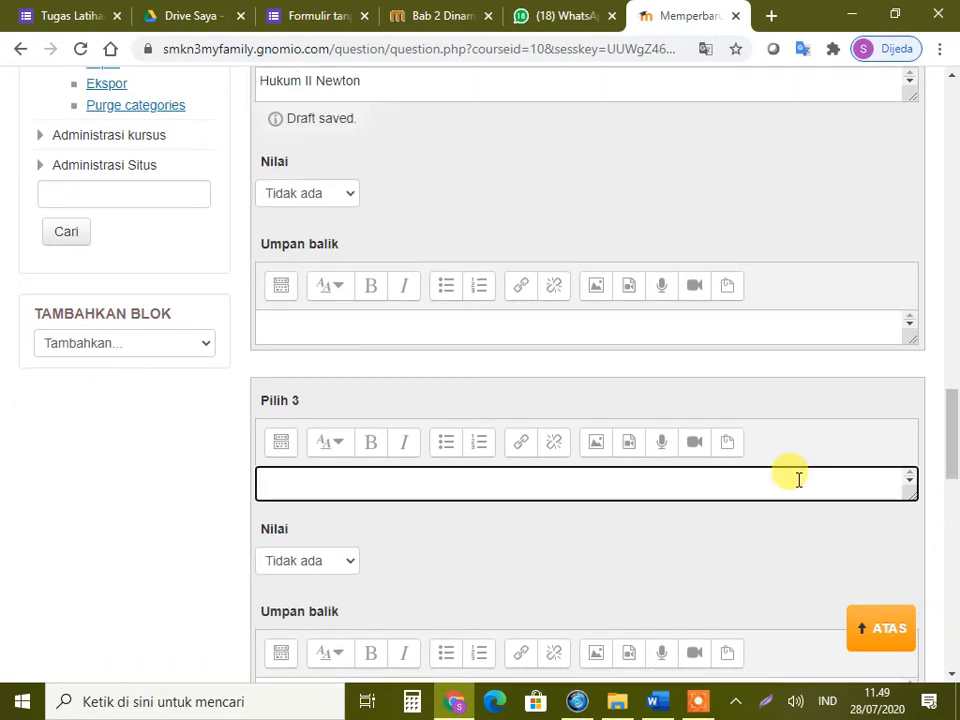
{"action": "key", "text": "ctrl+v"}
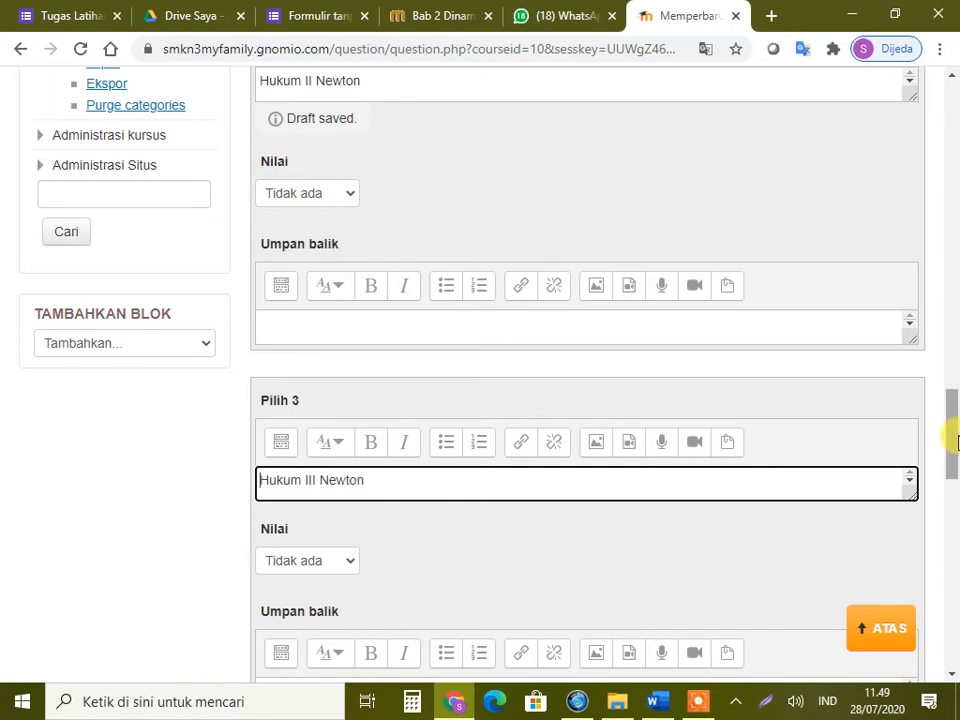
Copy question 1's option d, "Hukum Pascal", from the Word document into the Pilih 4 answer field in Moodle.
{"action": "left_click_drag", "start_coordinate": [953, 438], "coordinate": [950, 494]}
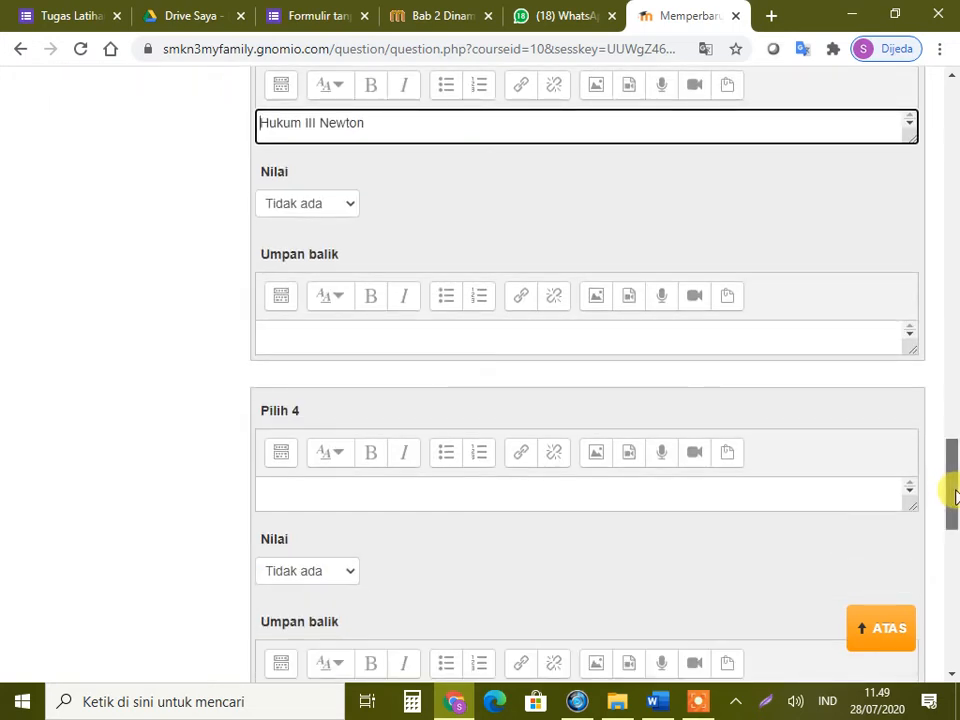
{"action": "left_click", "coordinate": [658, 702]}
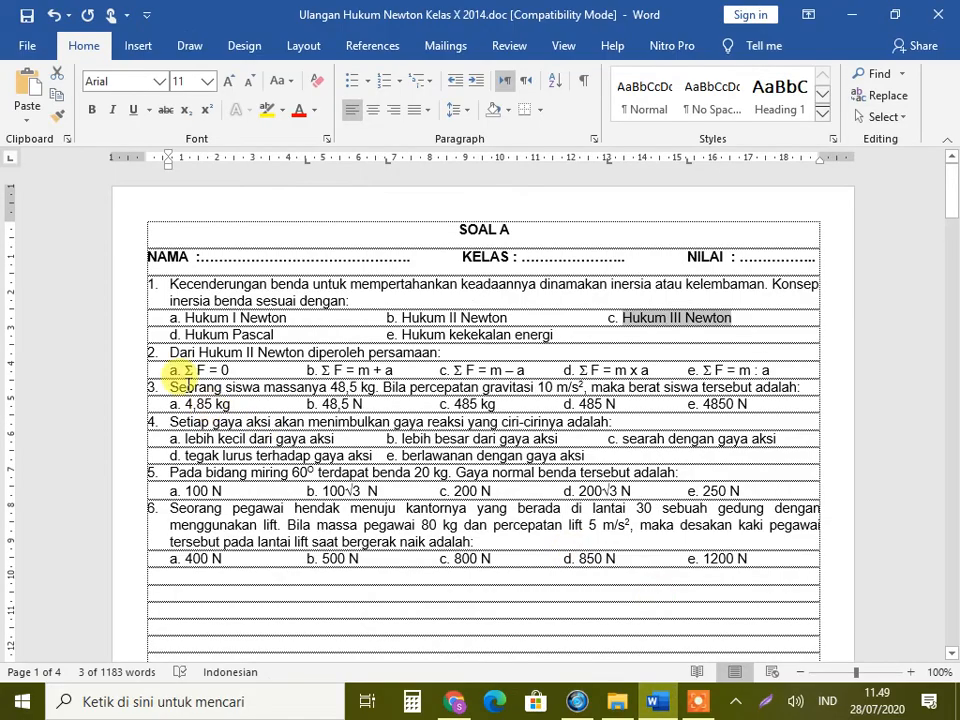
{"action": "left_click_drag", "start_coordinate": [186, 334], "coordinate": [268, 340]}
{"action": "key", "text": "ctrl+c"}
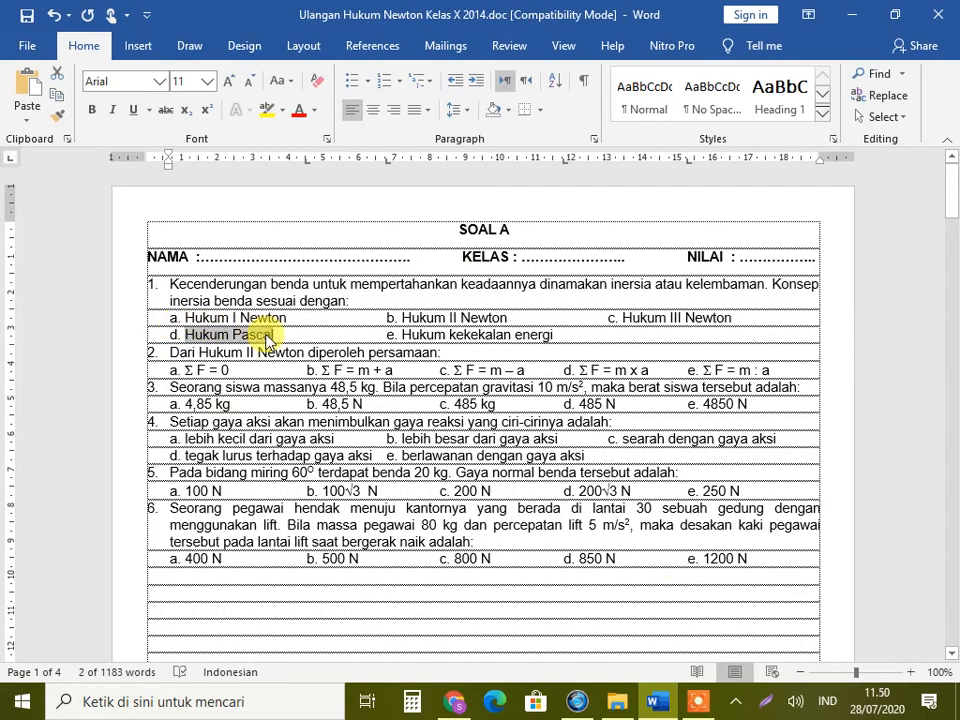
{"action": "left_click", "coordinate": [458, 703]}
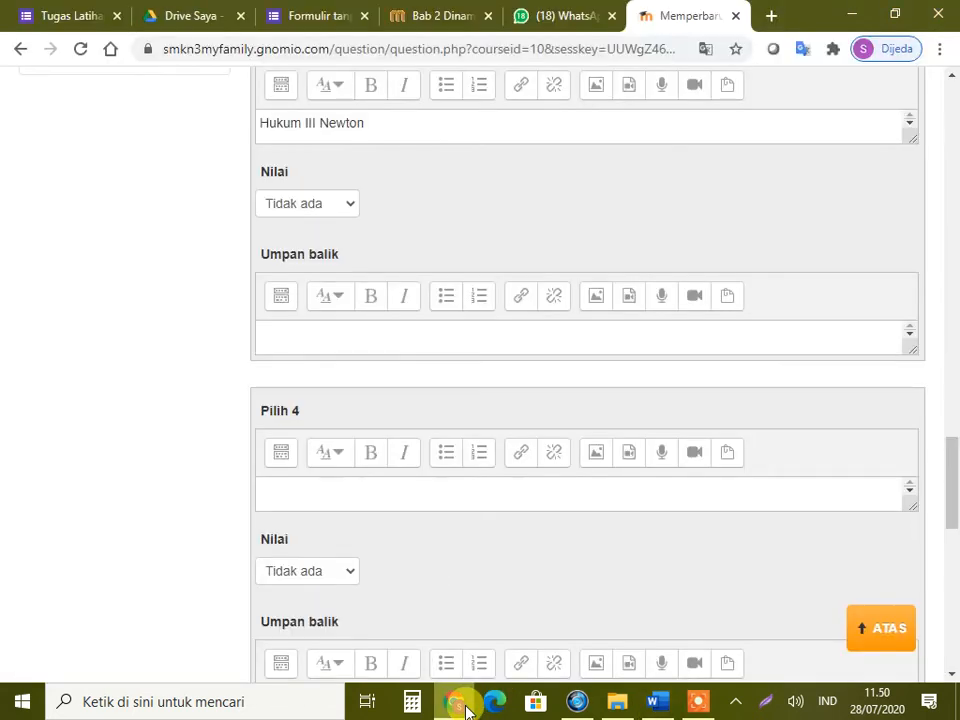
{"action": "left_click", "coordinate": [381, 491]}
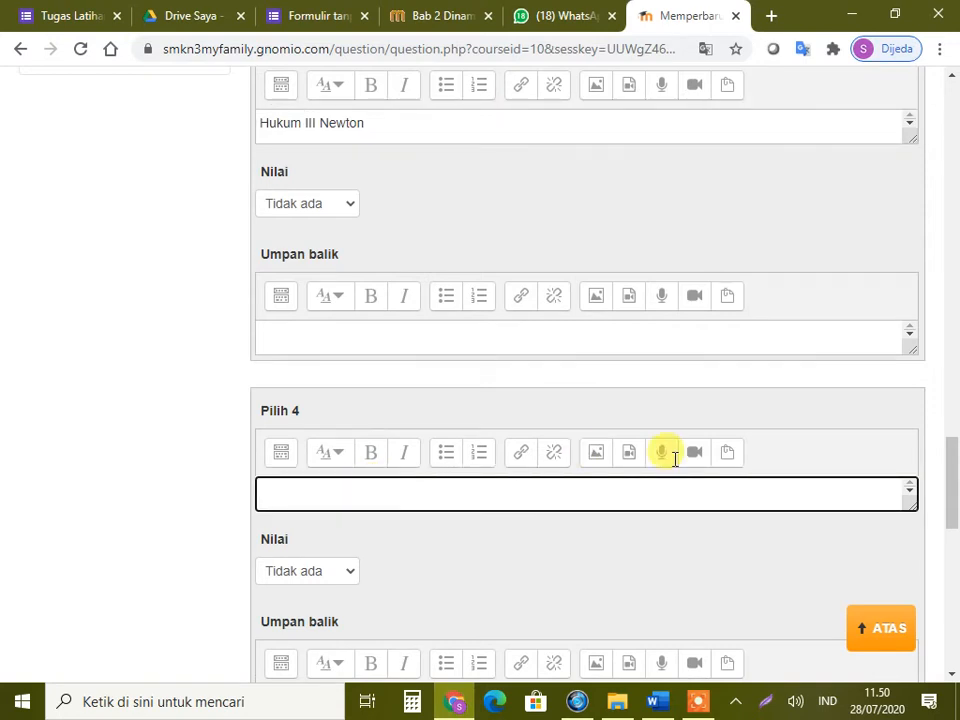
{"action": "key", "text": "ctrl+v"}
Copy question 1's option e, "Hukum kekekalan energi", from the Word document into the Pilih 5 answer field in Moodle.
{"action": "left_click_drag", "start_coordinate": [954, 460], "coordinate": [953, 506]}
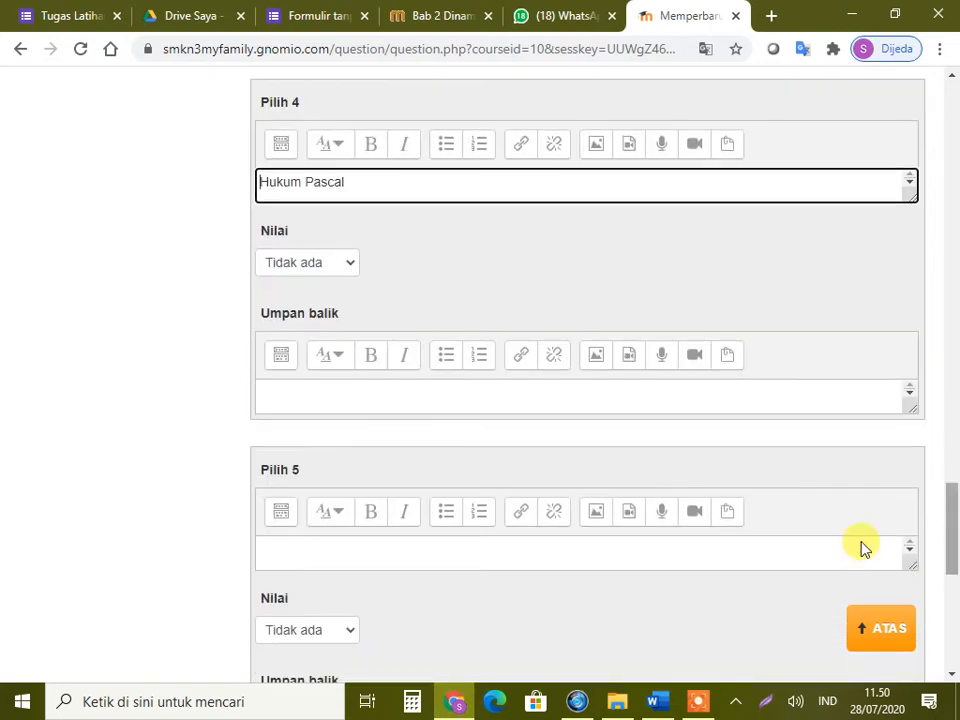
{"action": "left_click", "coordinate": [664, 700]}
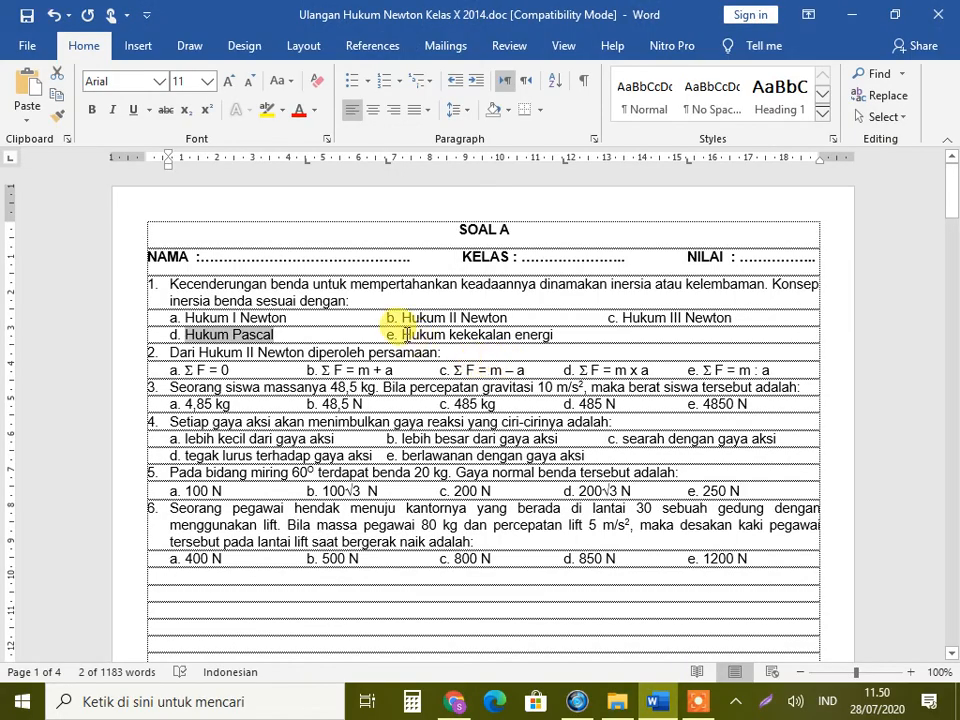
{"action": "left_click_drag", "start_coordinate": [402, 334], "coordinate": [538, 332]}
{"action": "key", "text": "ctrl+c"}
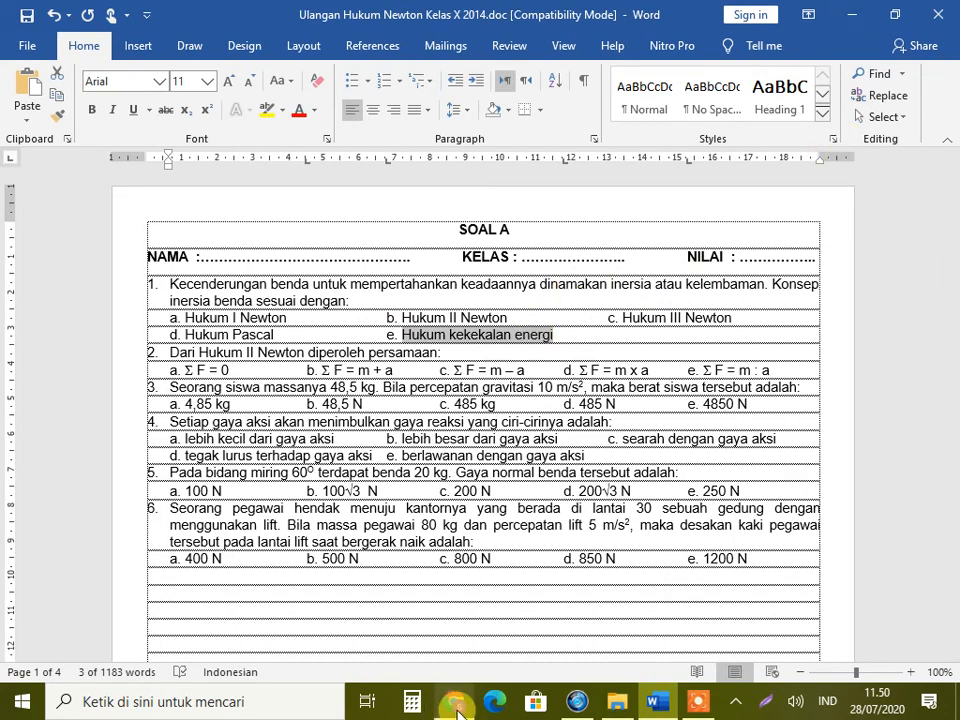
{"action": "left_click", "coordinate": [456, 706]}
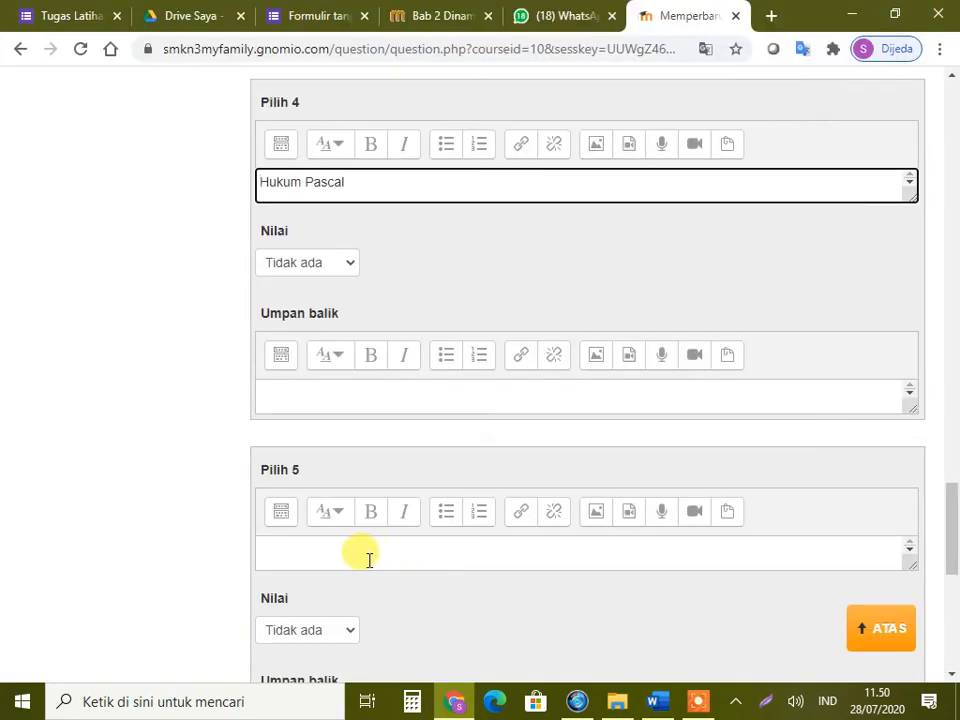
{"action": "left_click", "coordinate": [369, 560]}
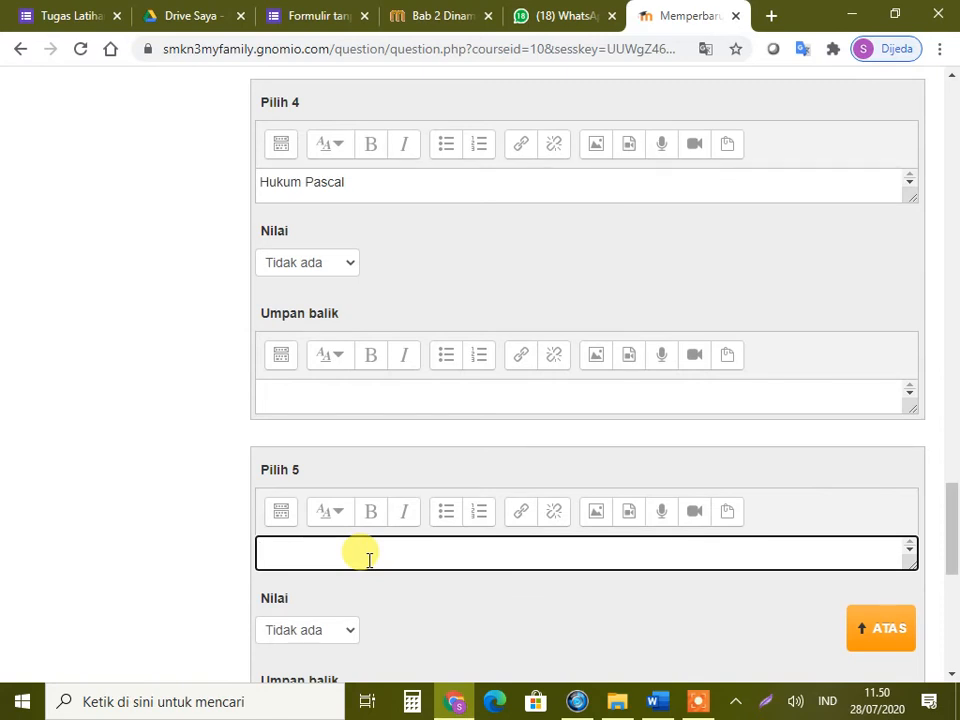
{"action": "key", "text": "ctrl+v"}
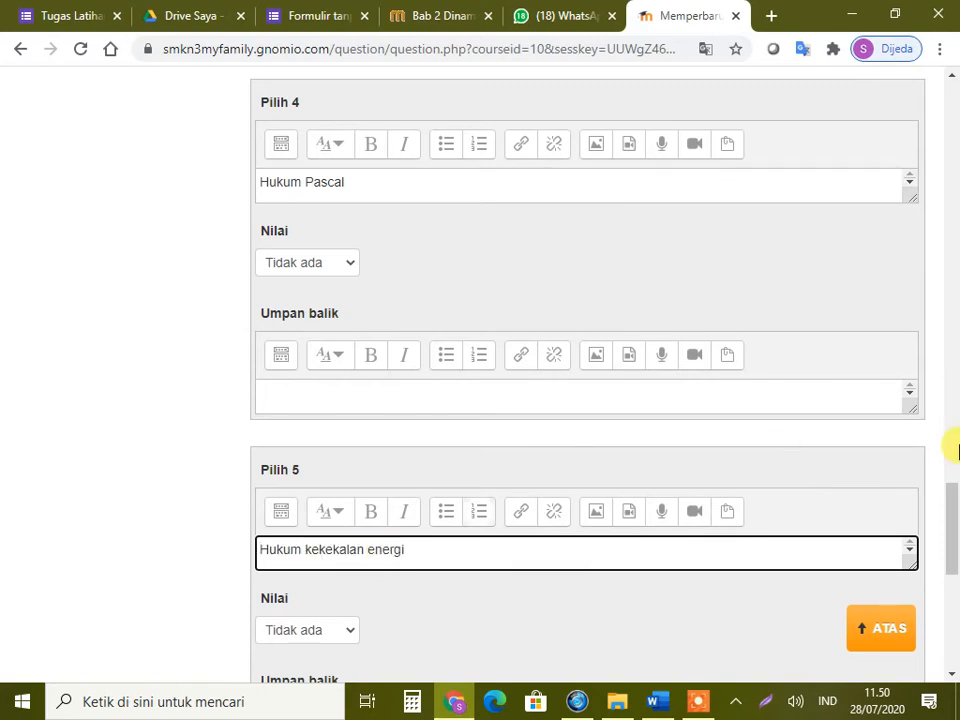
{"action": "left_click_drag", "start_coordinate": [955, 532], "coordinate": [921, 355]}
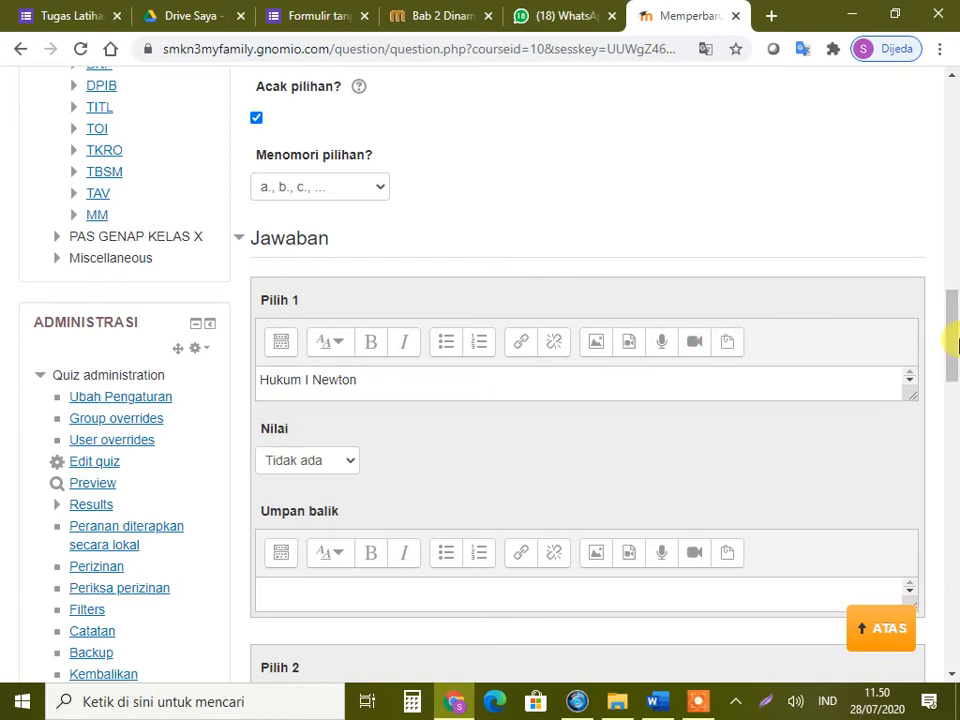
Set the Nilai of Pilih 1, "Hukum I Newton", to 100% and save question 1 to the quiz.
{"action": "mouse_move", "coordinate": [953, 344]}
{"action": "left_mouse_down"}
{"action": "mouse_move", "coordinate": [949, 192]}
{"action": "mouse_move", "coordinate": [949, 343]}
{"action": "left_mouse_up"}
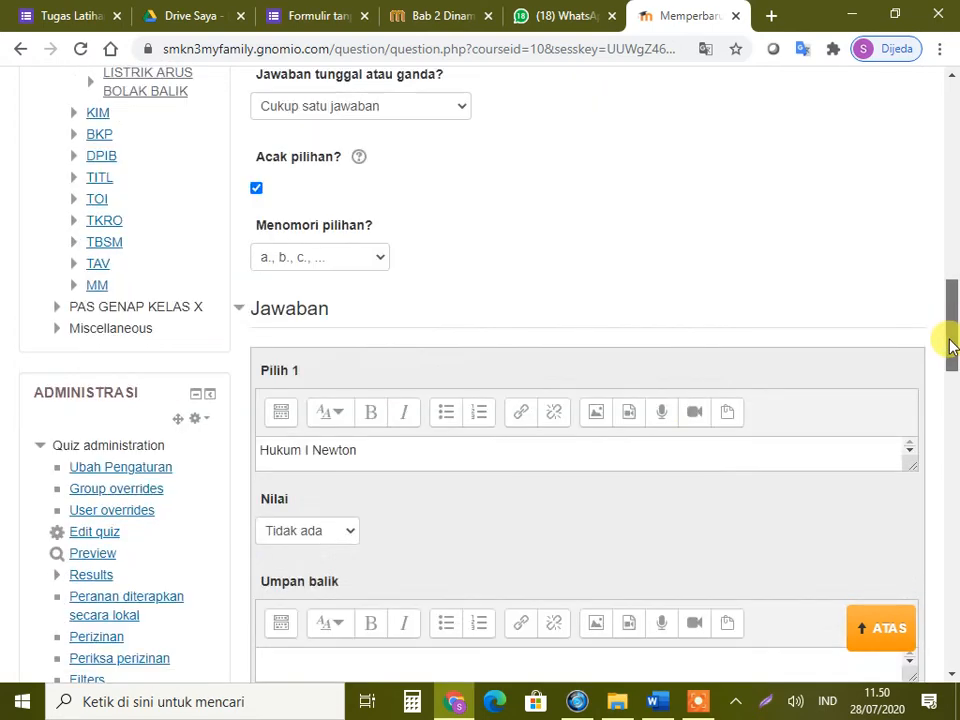
{"action": "scroll", "coordinate": [671, 414], "scroll_direction": "down", "scroll_amount": 1}
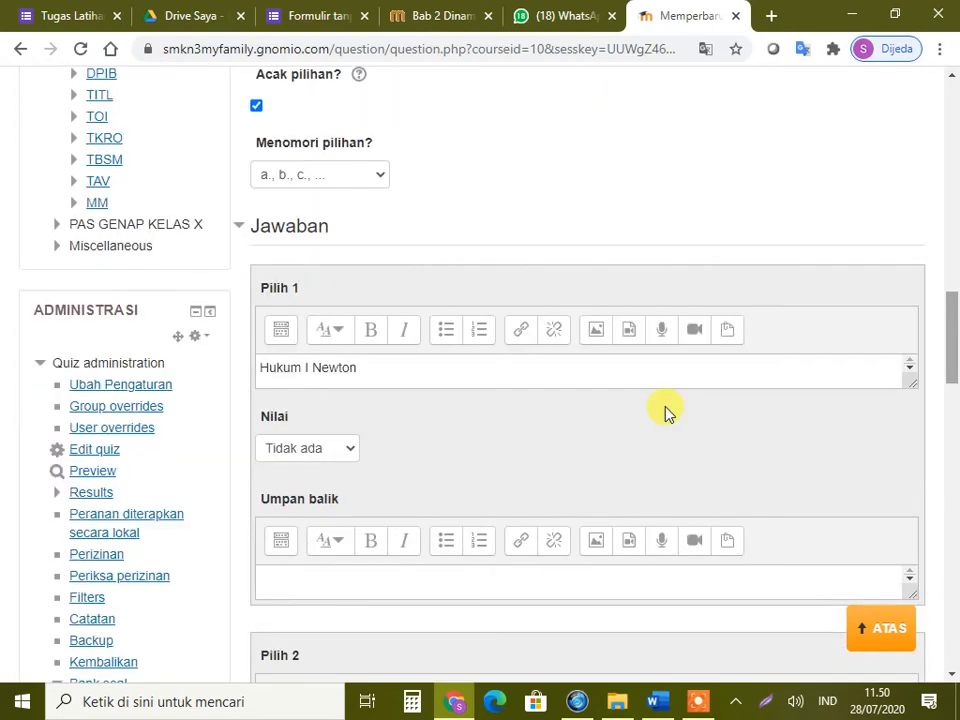
{"action": "left_click", "coordinate": [341, 456]}
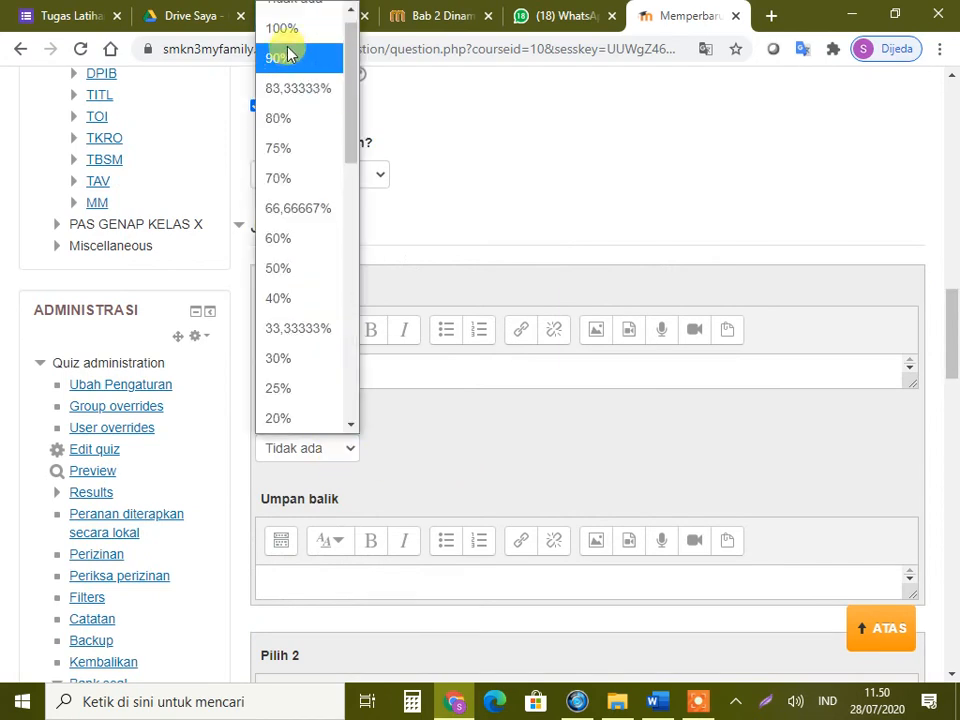
{"action": "left_click", "coordinate": [282, 38]}
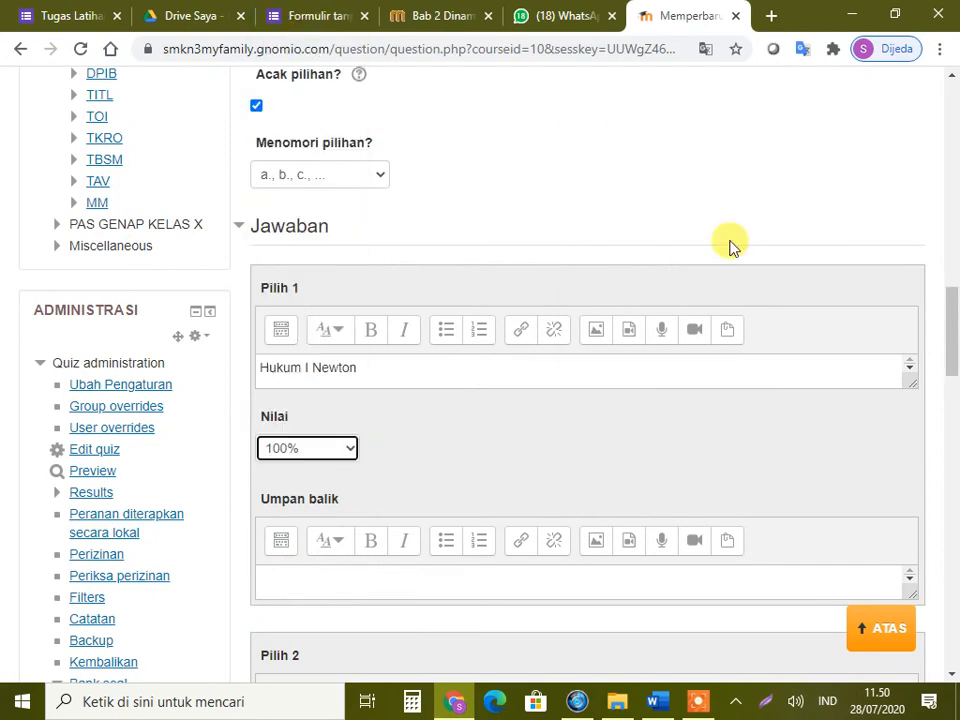
{"action": "left_click_drag", "start_coordinate": [955, 323], "coordinate": [955, 580]}
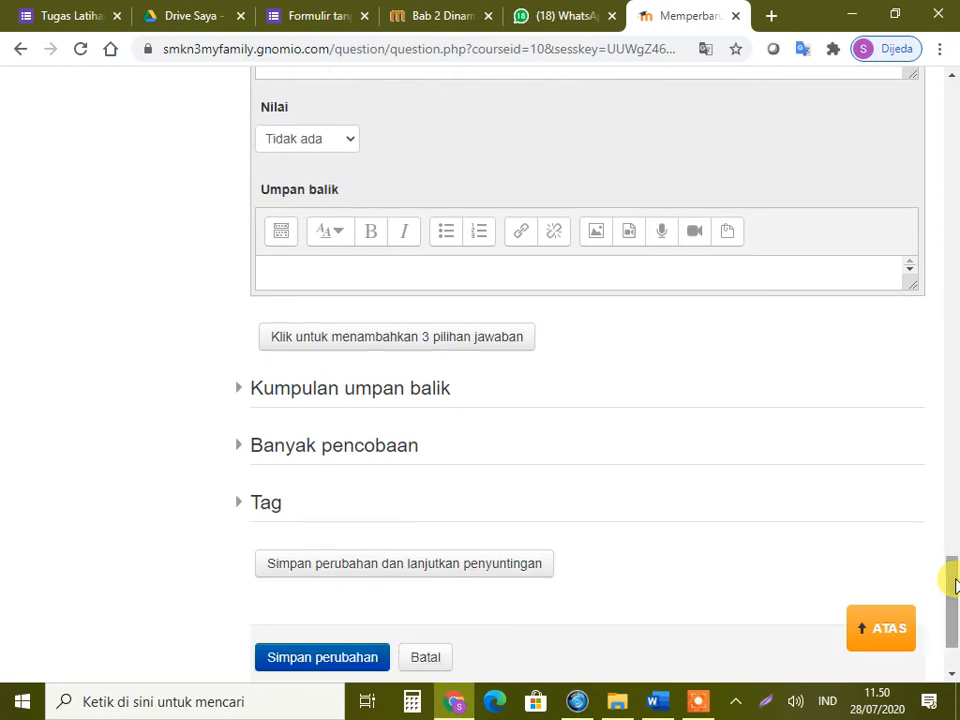
{"action": "left_click", "coordinate": [341, 662]}
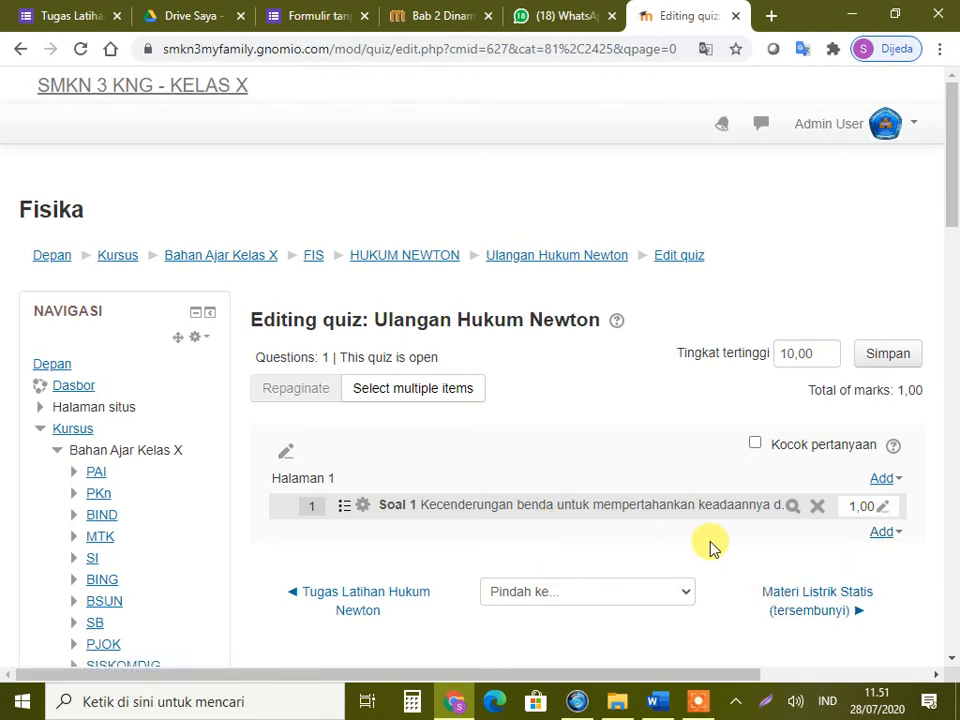
Enable Kocok pertanyaan for the quiz, set its Tingkat tertinggi to 100 and save the grade.
{"action": "left_click", "coordinate": [755, 447]}
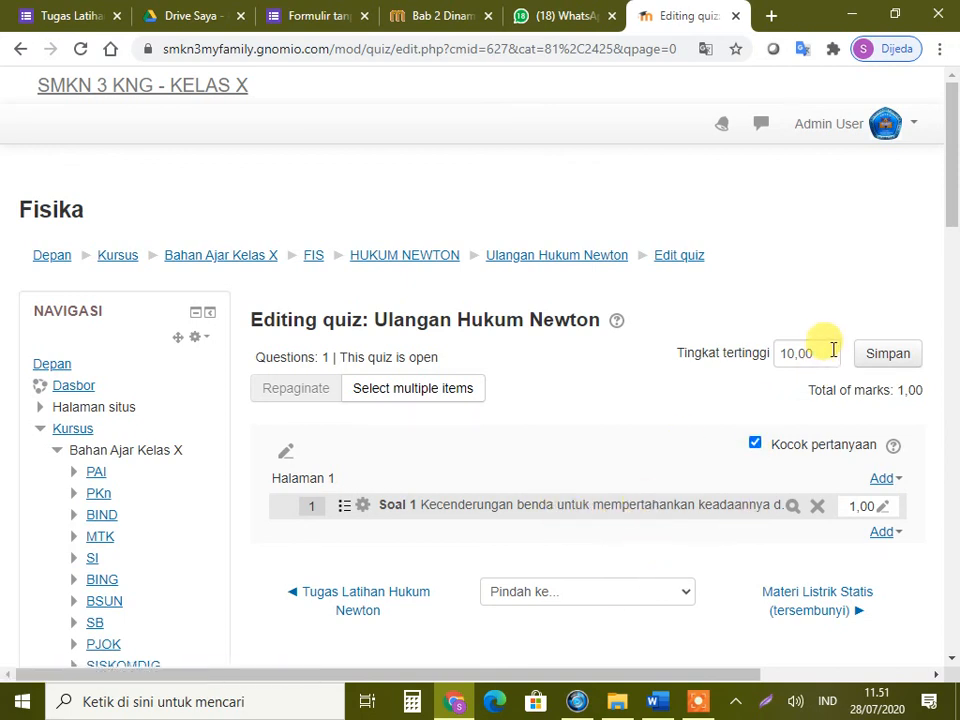
{"action": "left_click", "coordinate": [724, 356]}
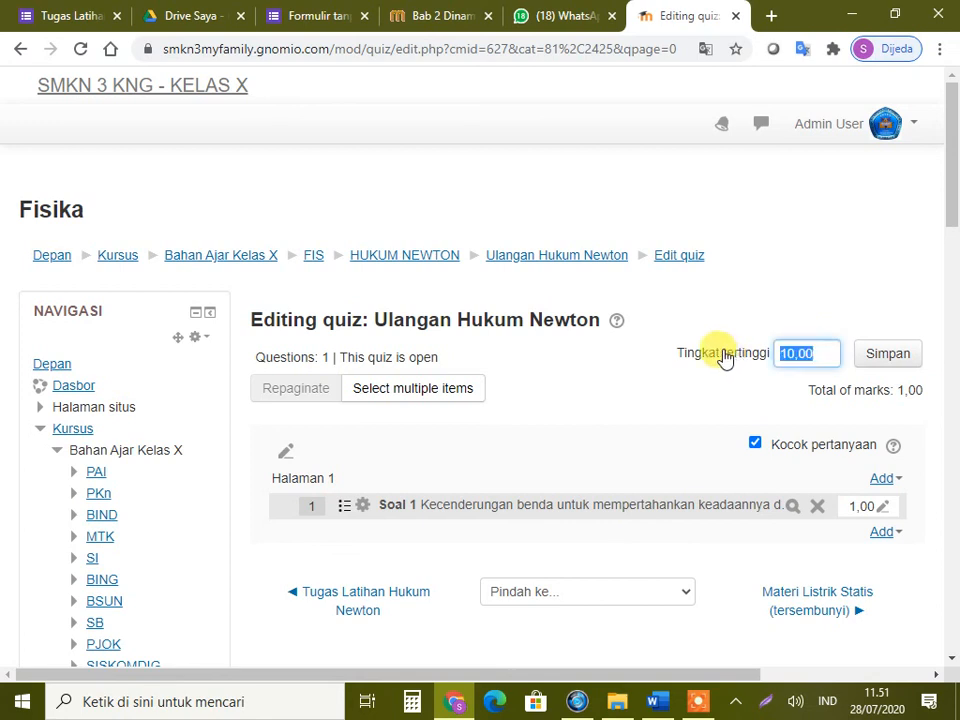
{"action": "type", "text": "100"}
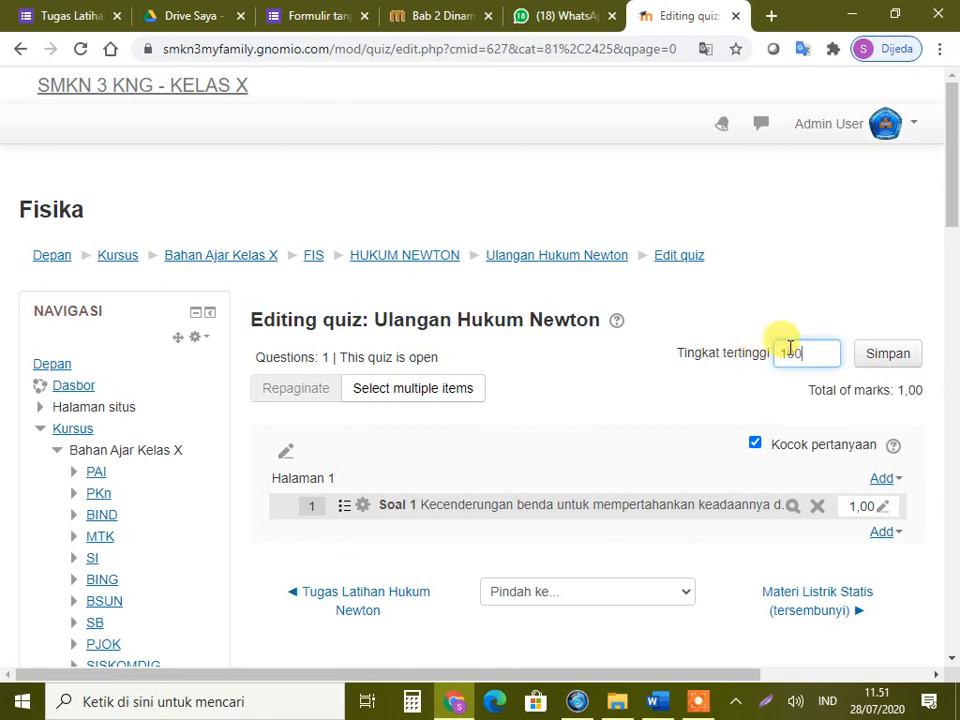
{"action": "left_click", "coordinate": [896, 358]}
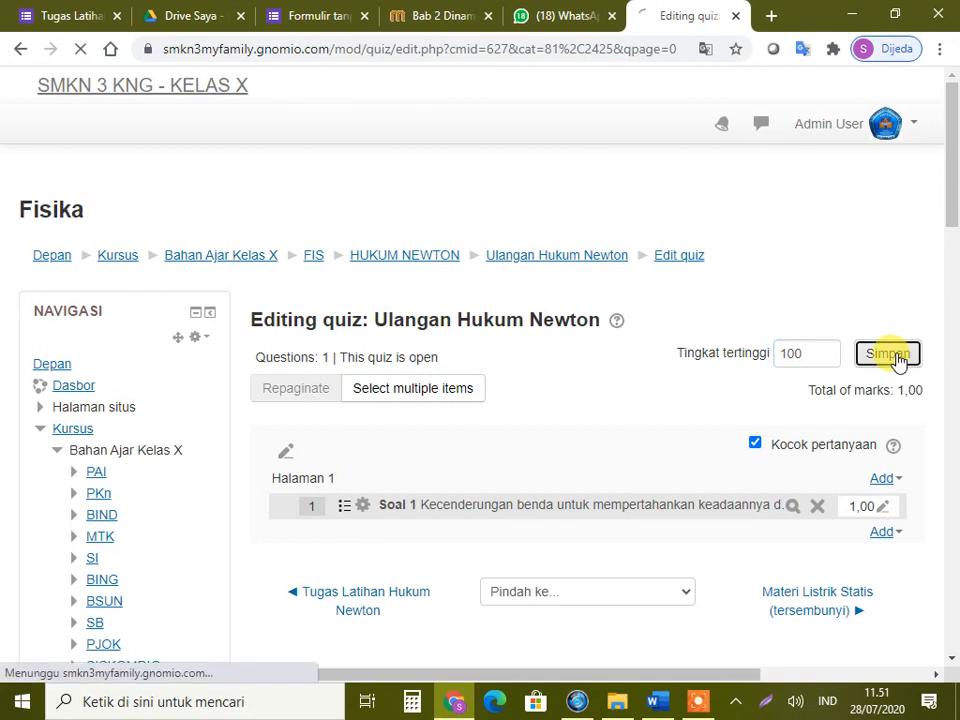